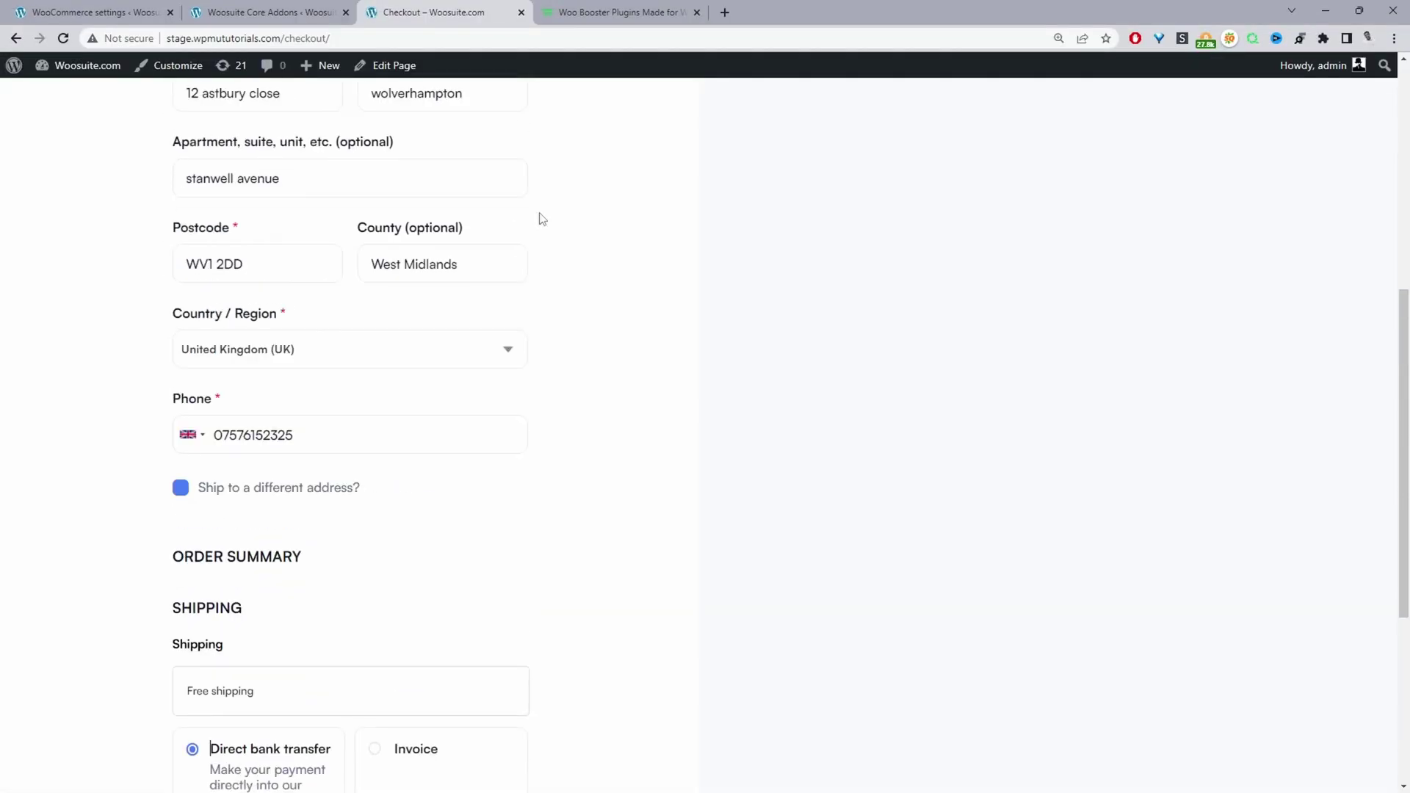
{"action": "scroll", "coordinate": [542, 217], "scroll_direction": "up", "scroll_amount": 7}
Review the checkout's payment options, then go to the Woosuite Shipping and Payments plugin page.
{"action": "scroll", "coordinate": [553, 221], "scroll_direction": "down", "scroll_amount": 12}
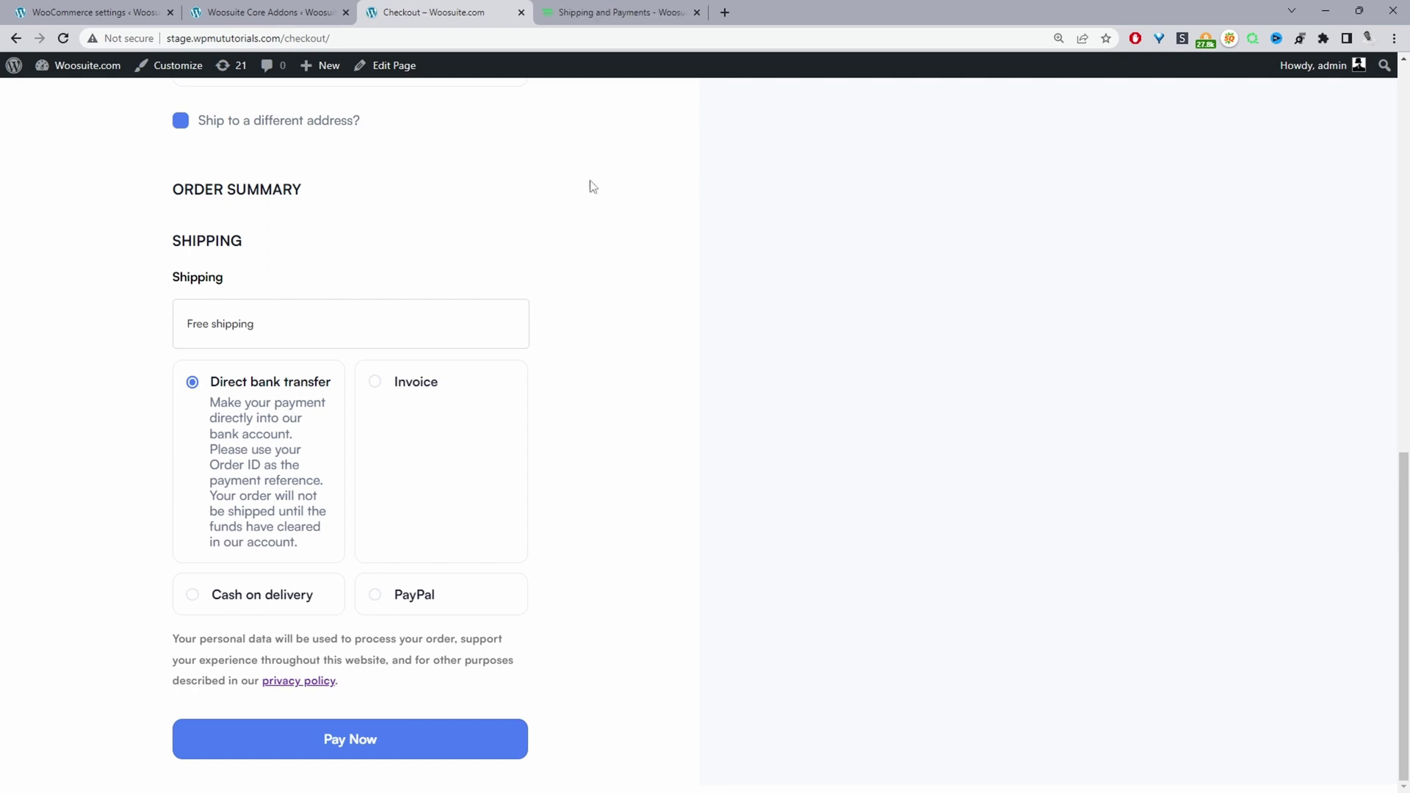
{"action": "left_click", "coordinate": [594, 15]}
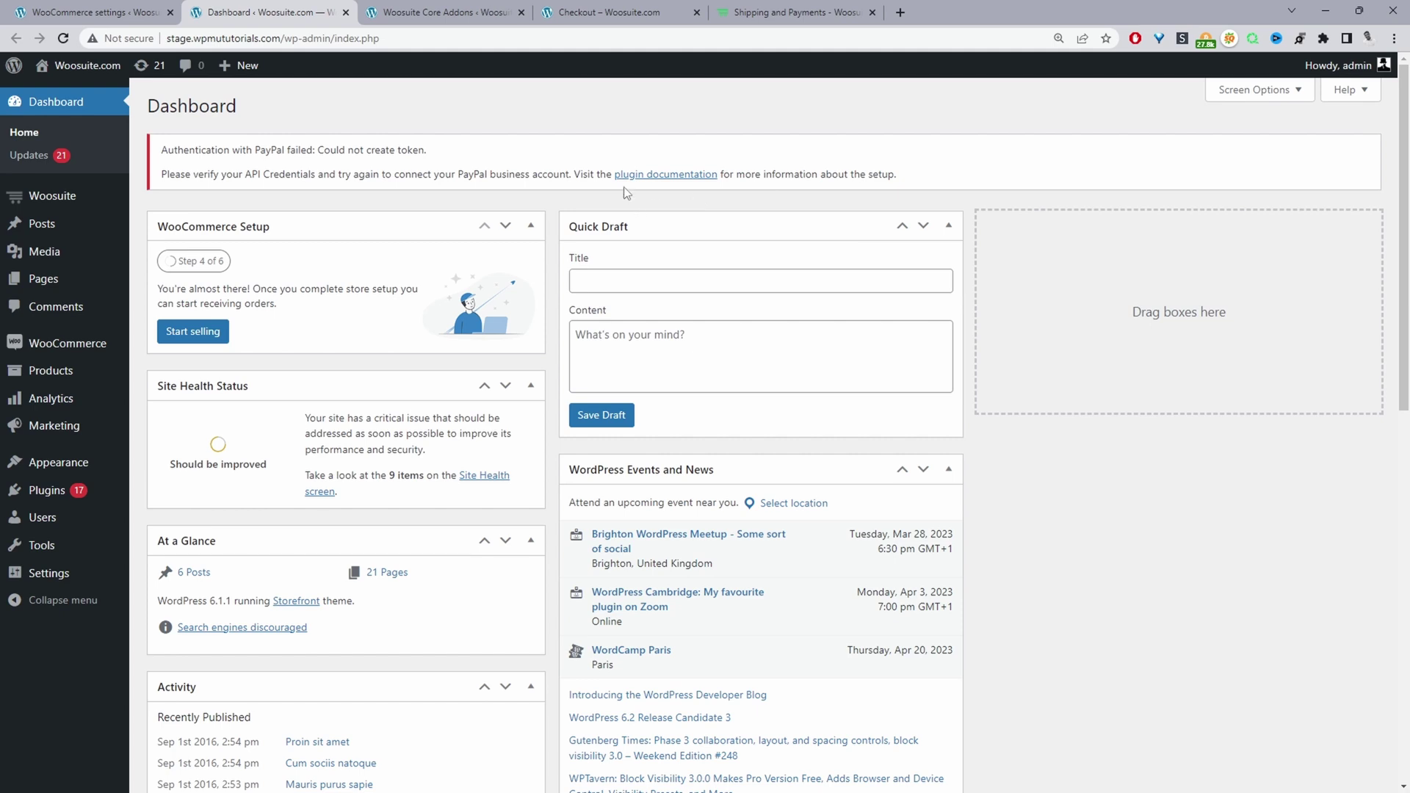
Show the Woosuite sidebar submenu on the WordPress Dashboard.
{"action": "mouse_move", "coordinate": [99, 490]}
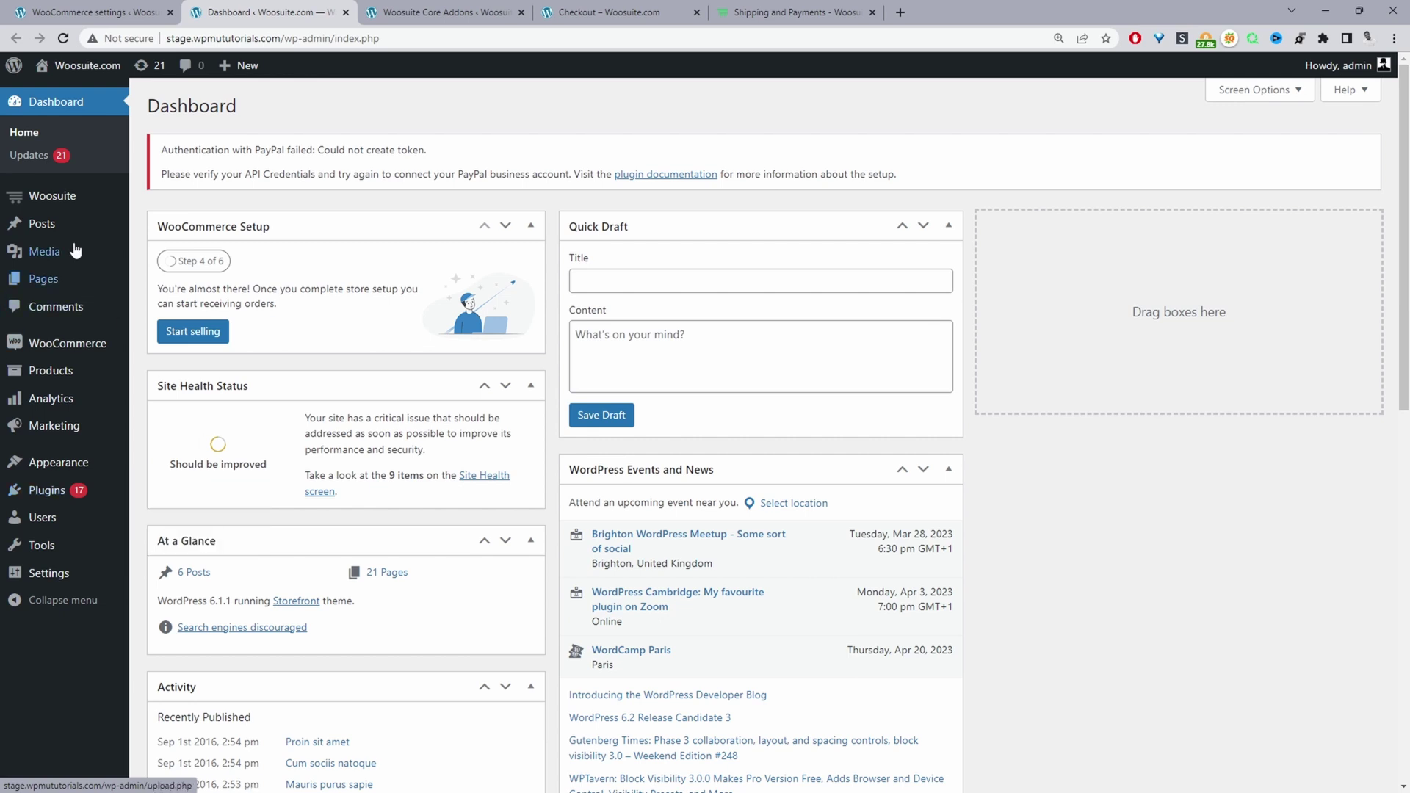
{"action": "mouse_move", "coordinate": [65, 203]}
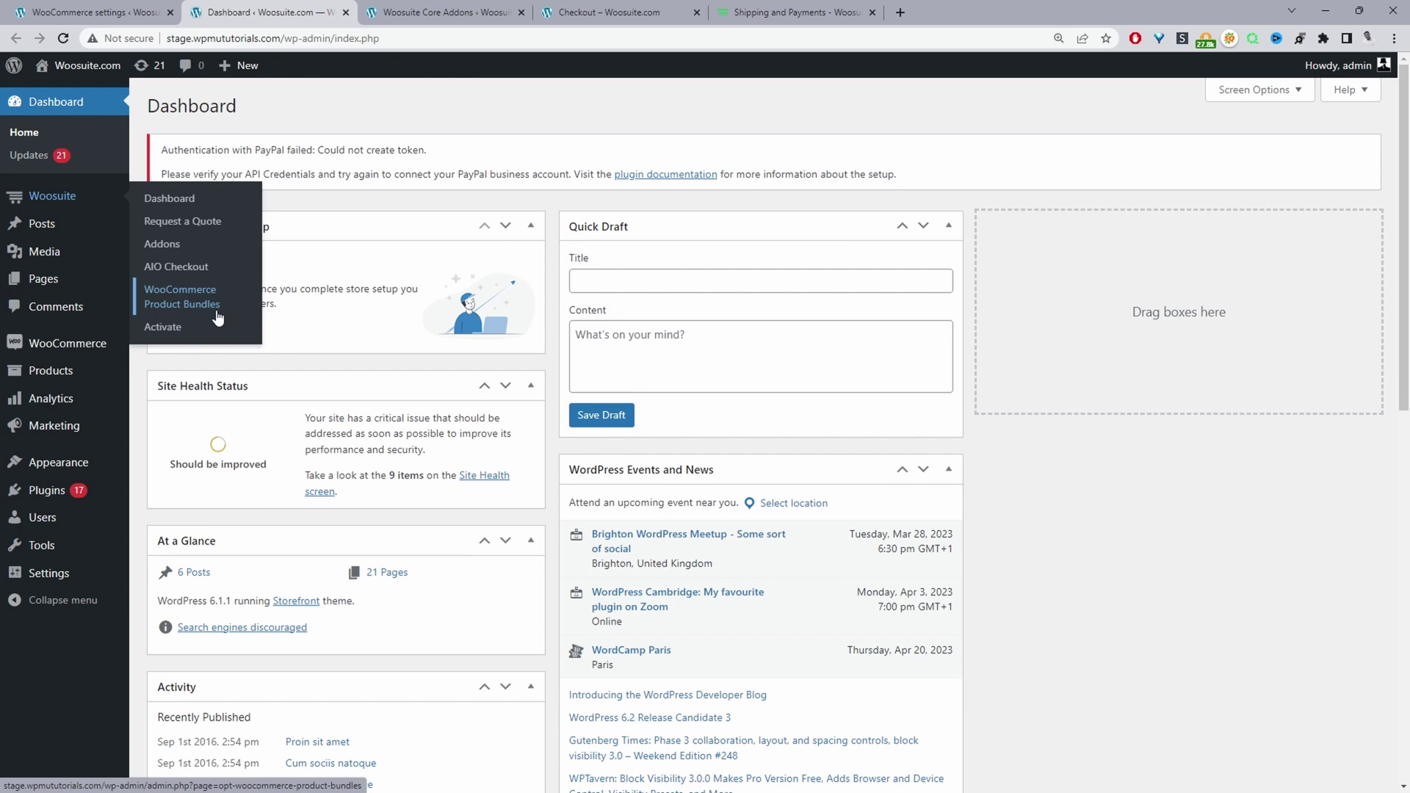
On Woosuite Addons, switch on Dynamic Shipping and Payments and open its Manage settings.
{"action": "left_click", "coordinate": [177, 253]}
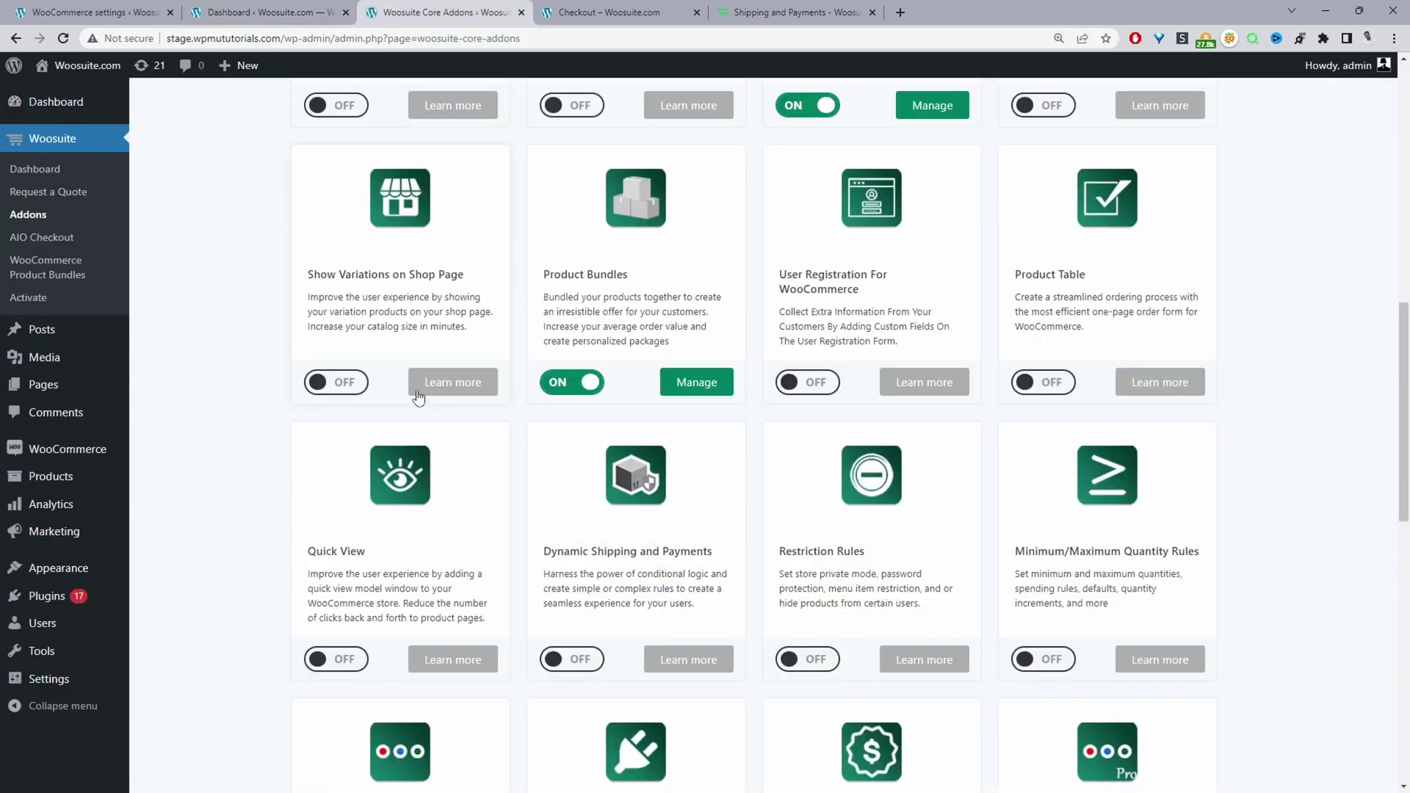
{"action": "scroll", "coordinate": [441, 411], "scroll_direction": "up", "scroll_amount": 8}
{"action": "scroll", "coordinate": [639, 437], "scroll_direction": "down", "scroll_amount": 6}
{"action": "scroll", "coordinate": [636, 438], "scroll_direction": "down", "scroll_amount": 5}
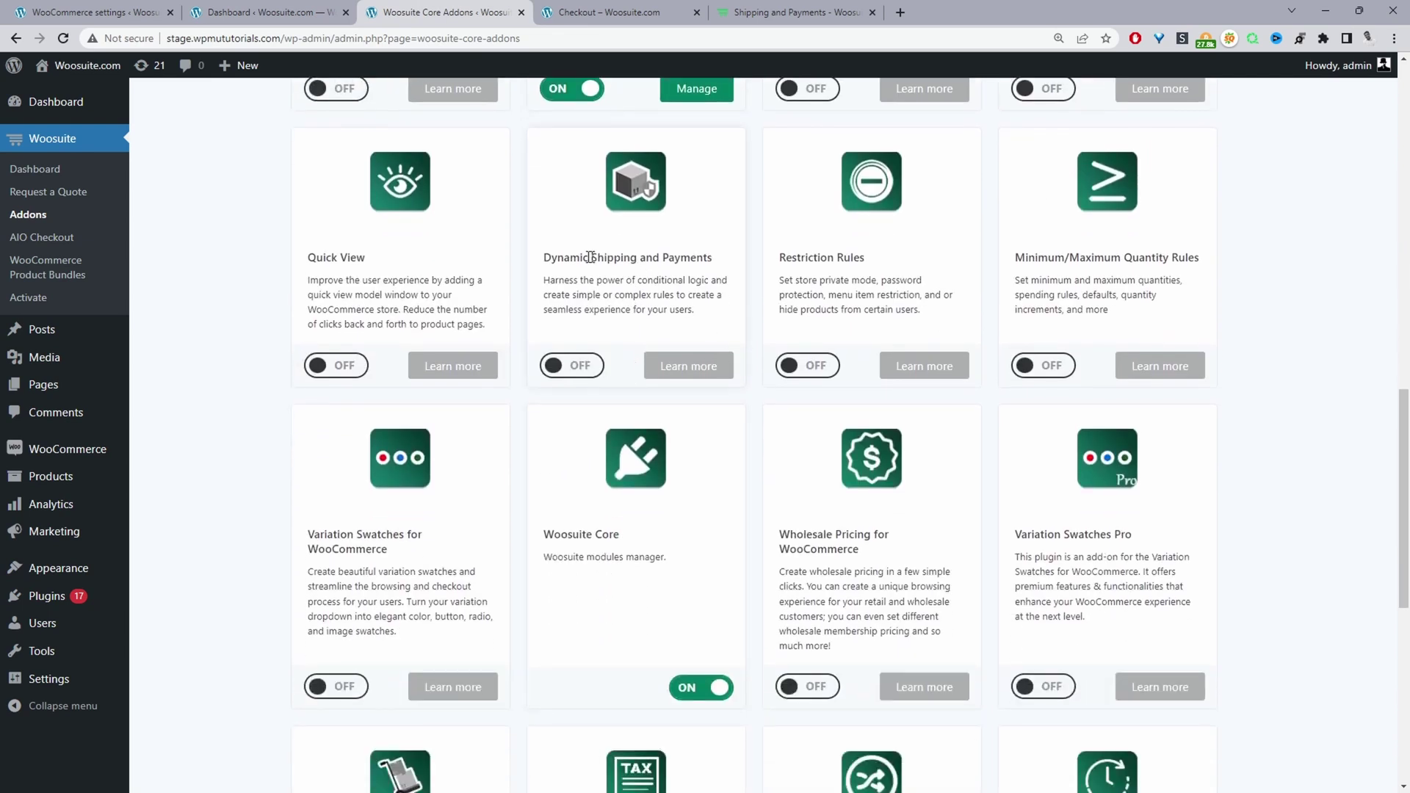
{"action": "left_click_drag", "start_coordinate": [591, 257], "coordinate": [604, 342]}
{"action": "left_click", "coordinate": [605, 343]}
{"action": "left_click", "coordinate": [578, 370]}
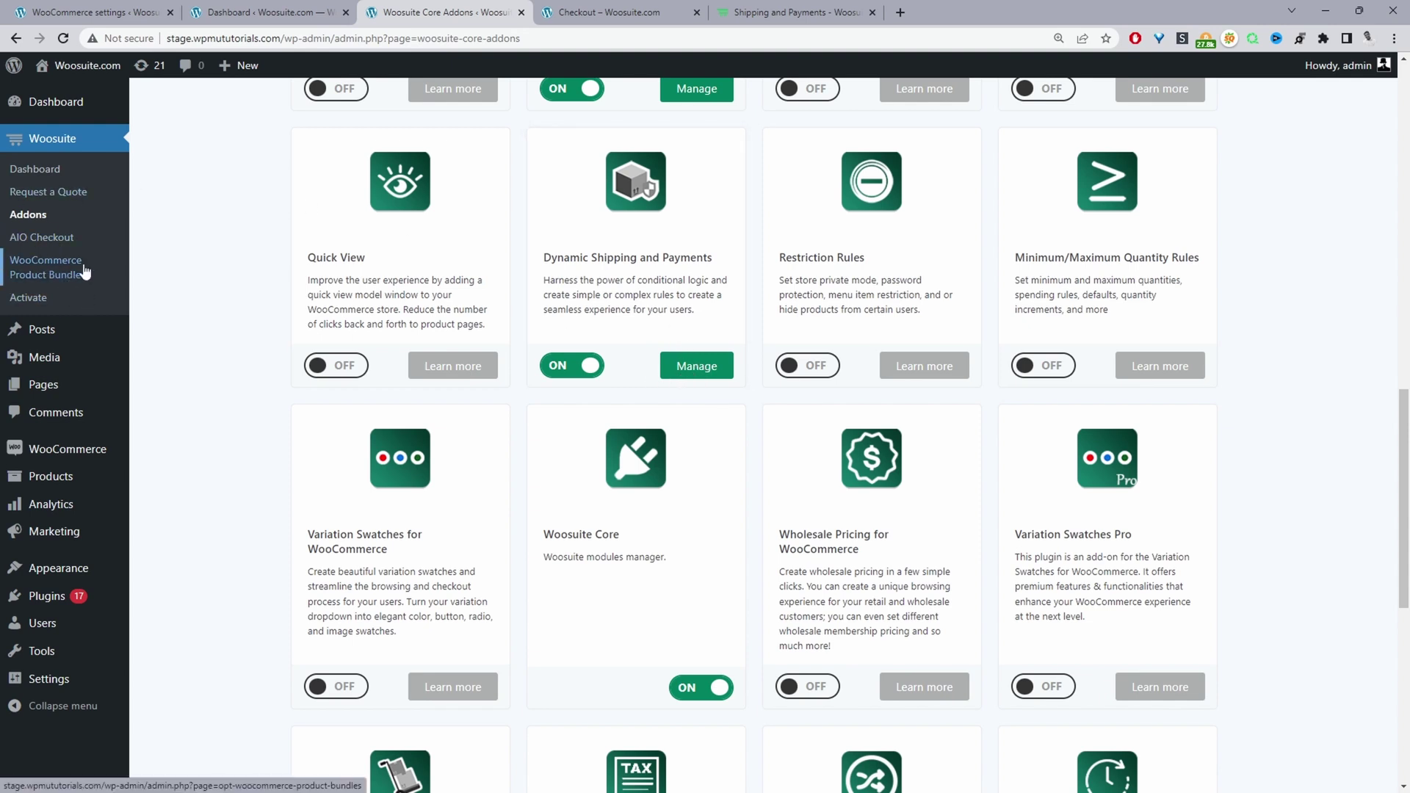
{"action": "left_click", "coordinate": [694, 365]}
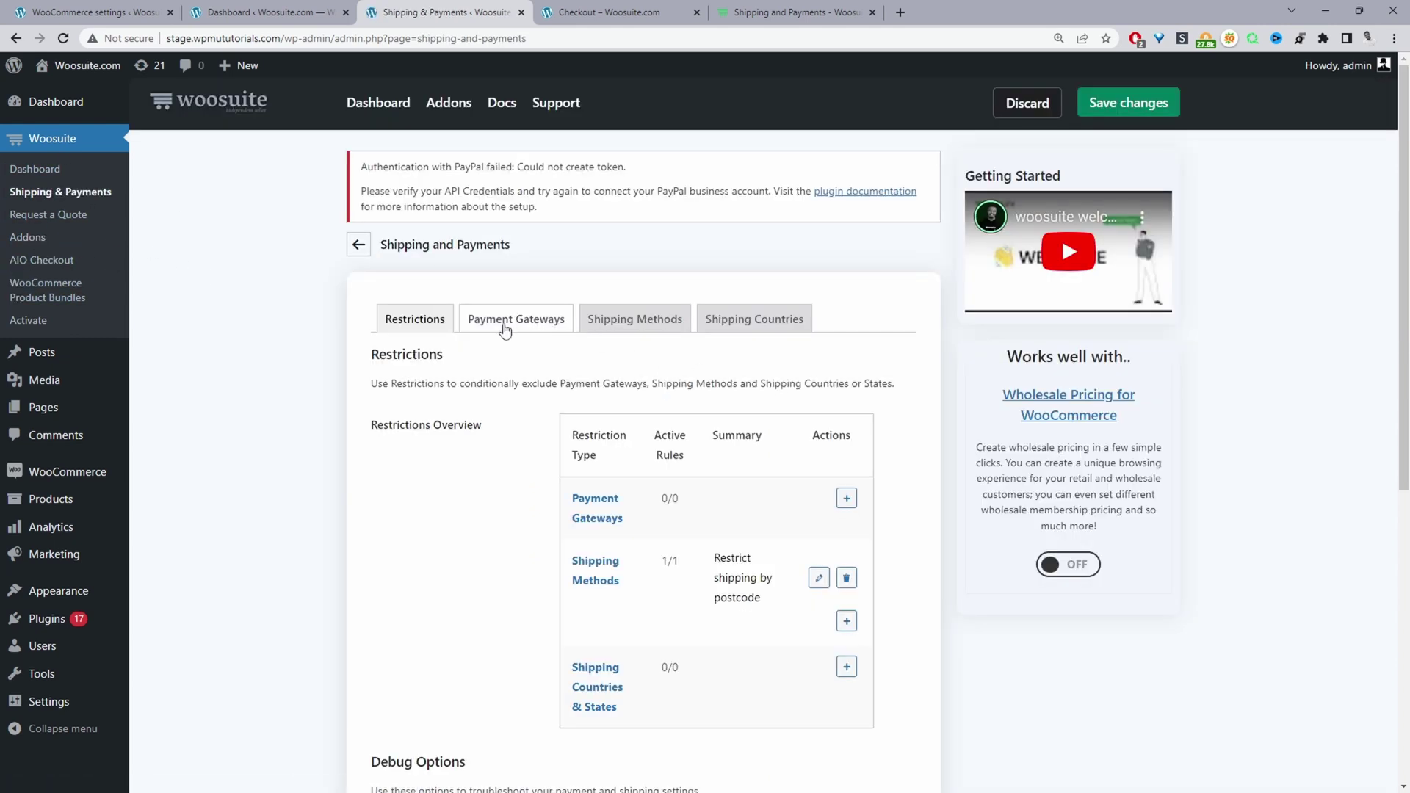
Add a payment gateway restriction 'Disable PayPal to Uk Customers' that excludes PayPal.
{"action": "left_click", "coordinate": [505, 330]}
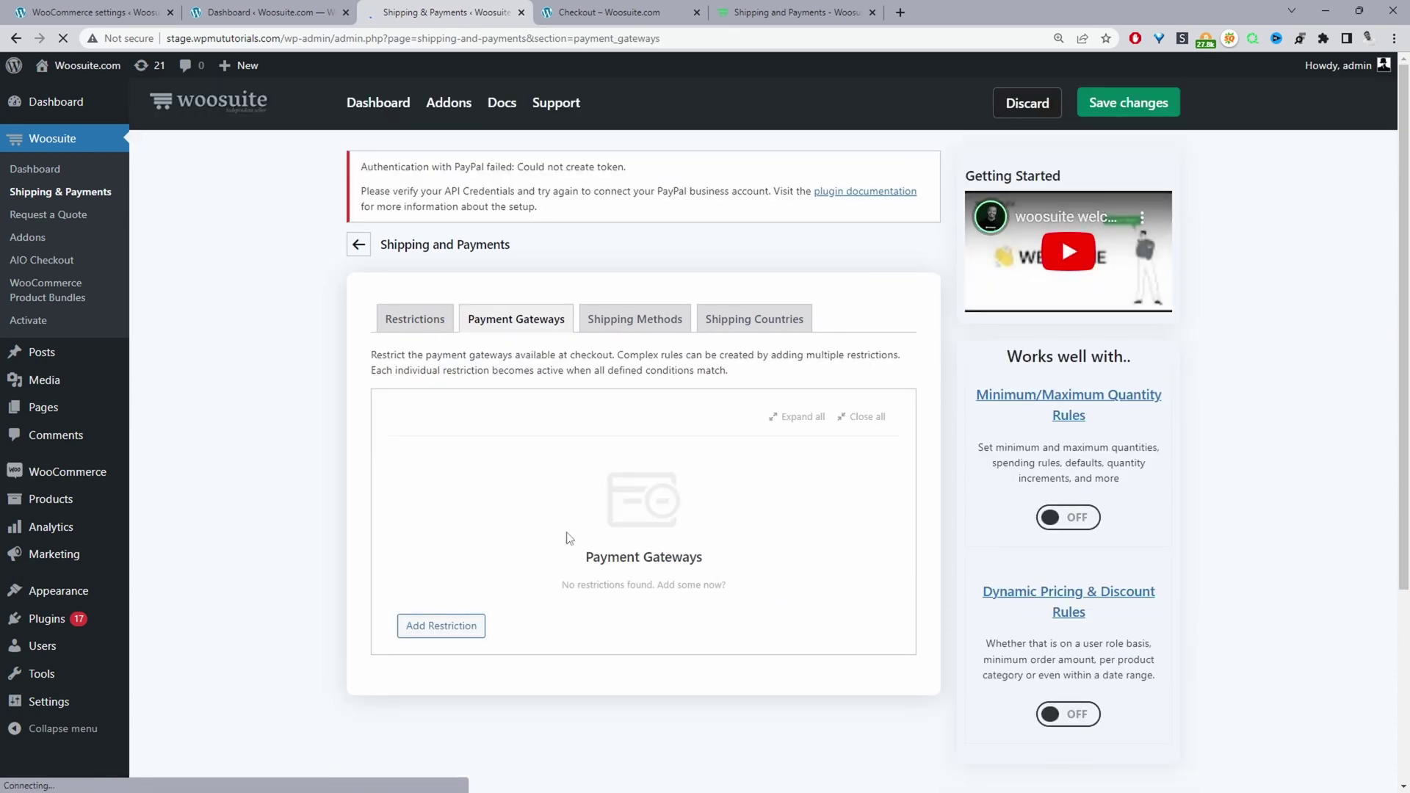
{"action": "left_click", "coordinate": [419, 627]}
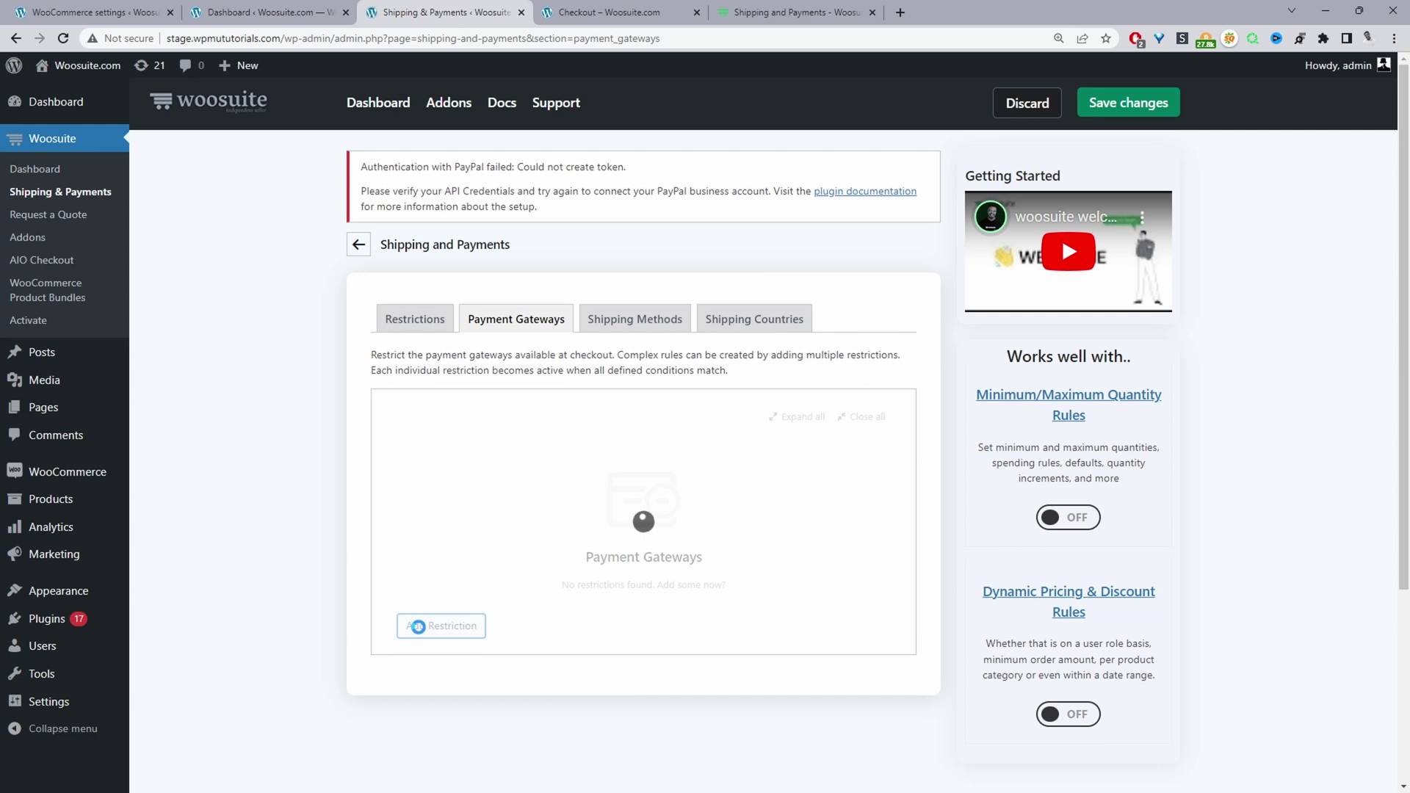
{"action": "left_click", "coordinate": [544, 507]}
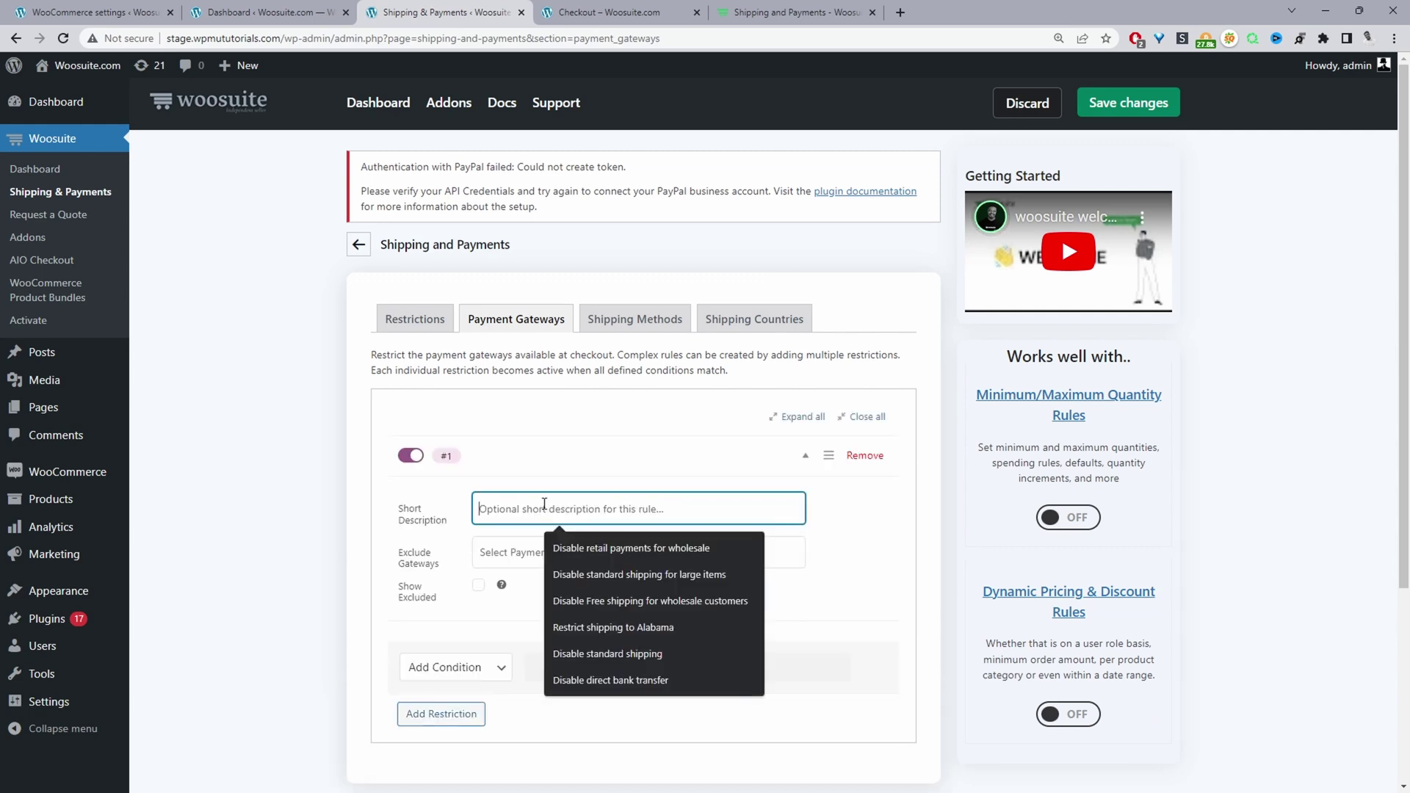
{"action": "type", "text": "Disable PayPal to Uk Customers"}
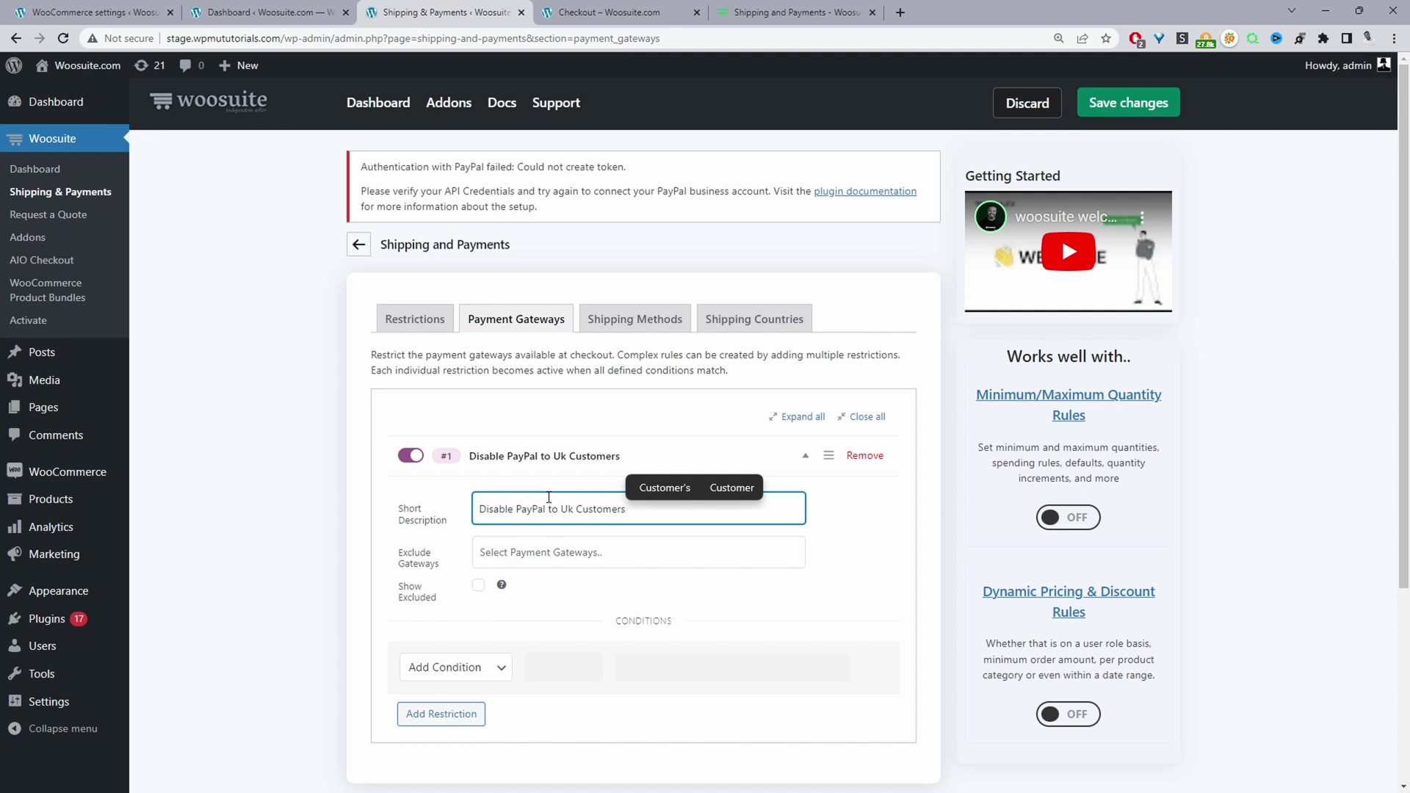
{"action": "left_click", "coordinate": [504, 555]}
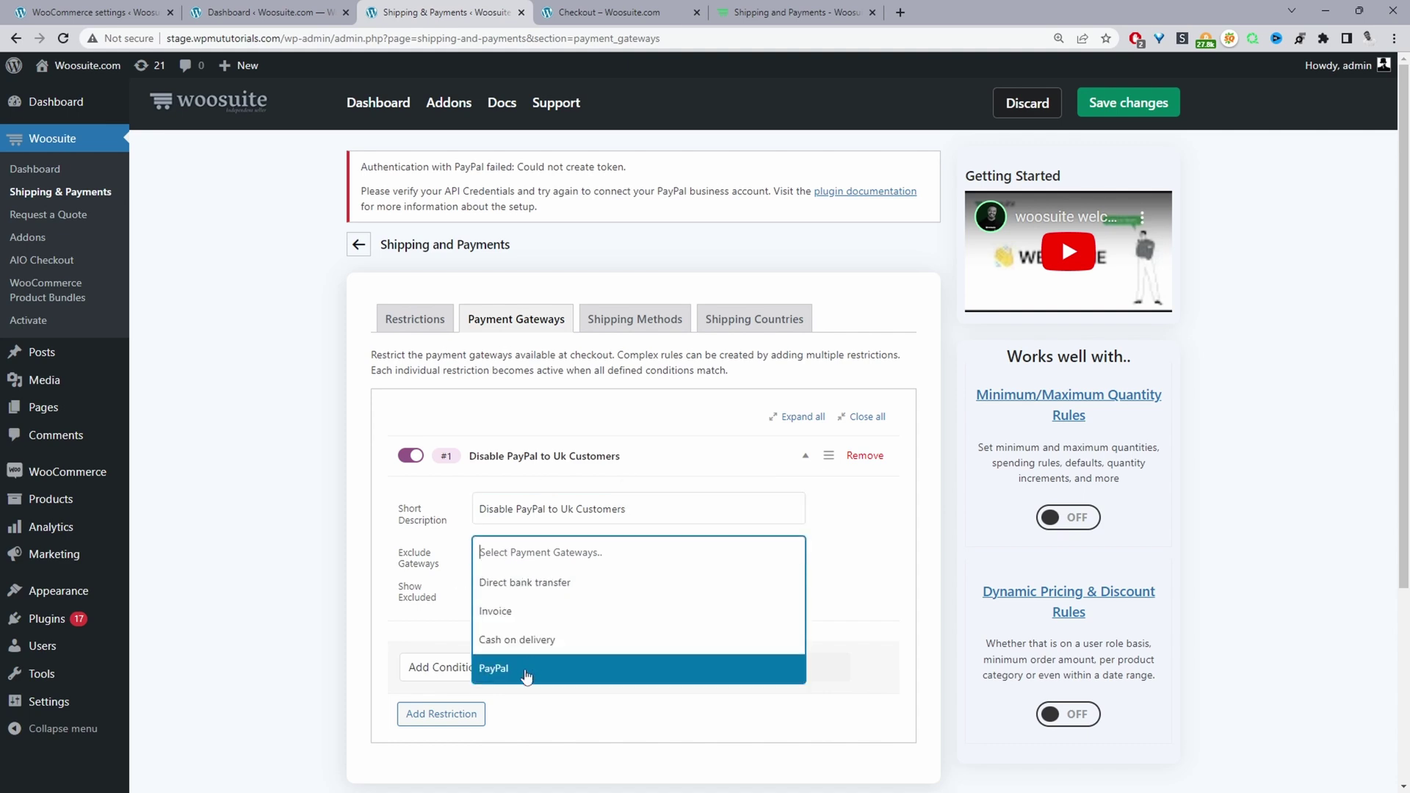
{"action": "left_click", "coordinate": [527, 674]}
{"action": "scroll", "coordinate": [522, 543], "scroll_direction": "down", "scroll_amount": 2}
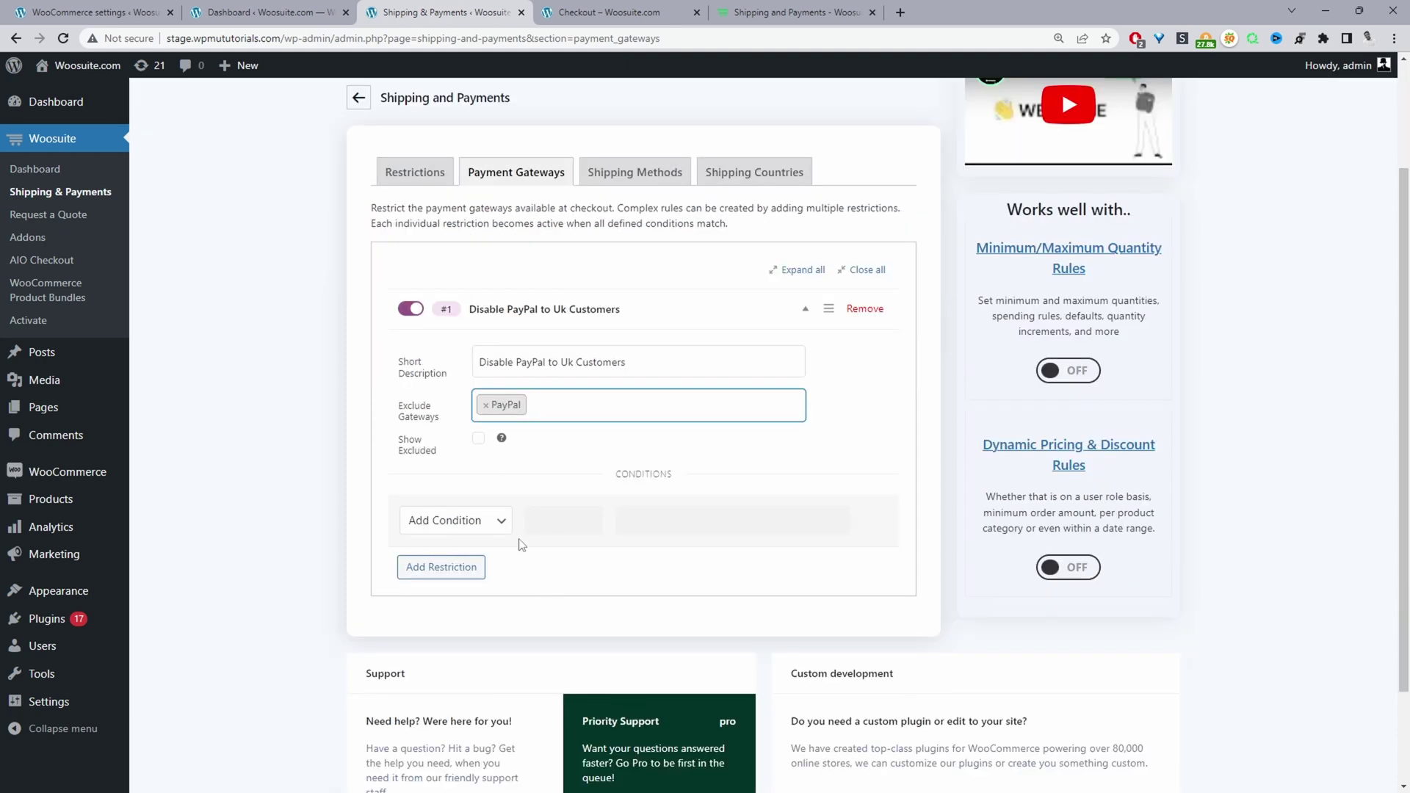
Add a Shipping Country condition set to United Kingdom (UK) to the PayPal rule.
{"action": "left_click", "coordinate": [485, 522]}
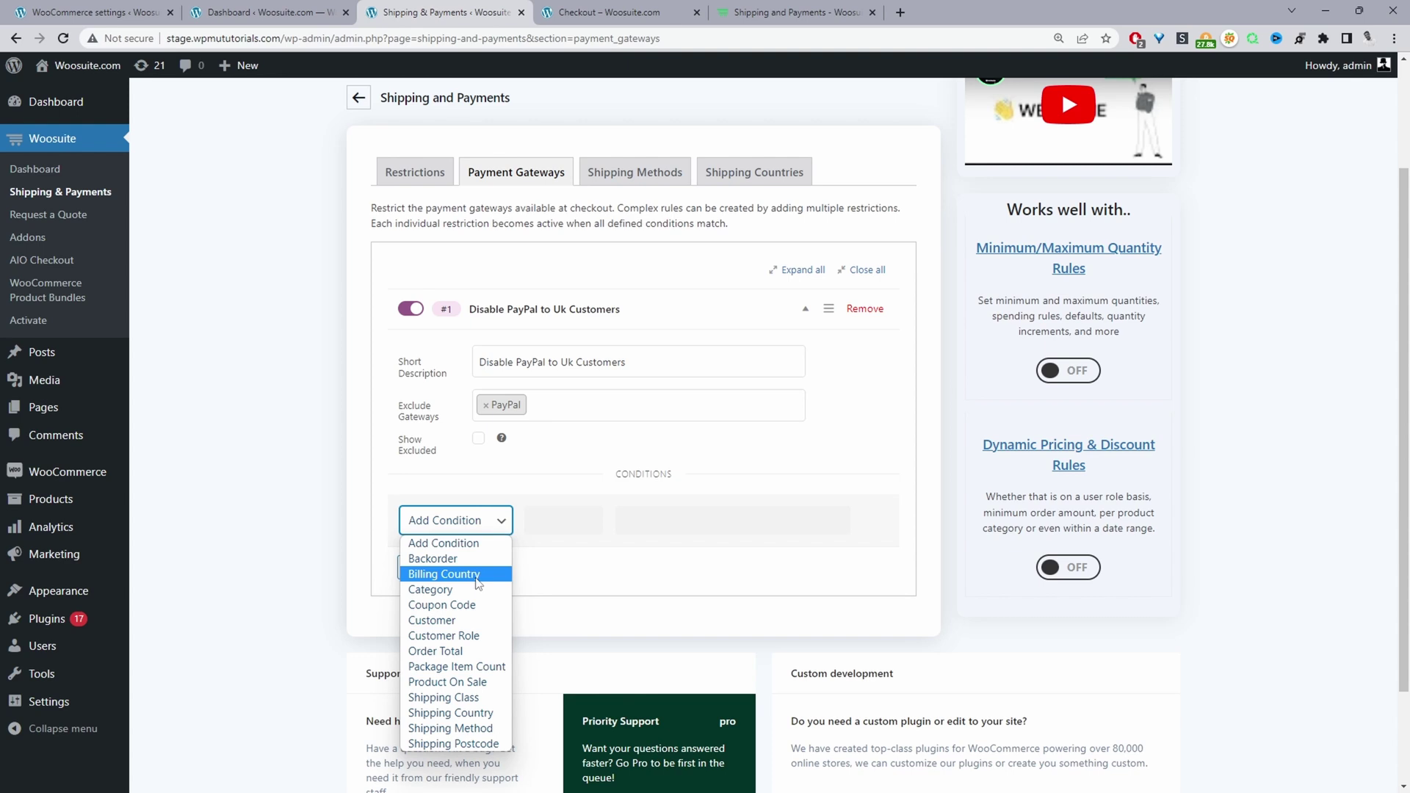
{"action": "left_click", "coordinate": [458, 714]}
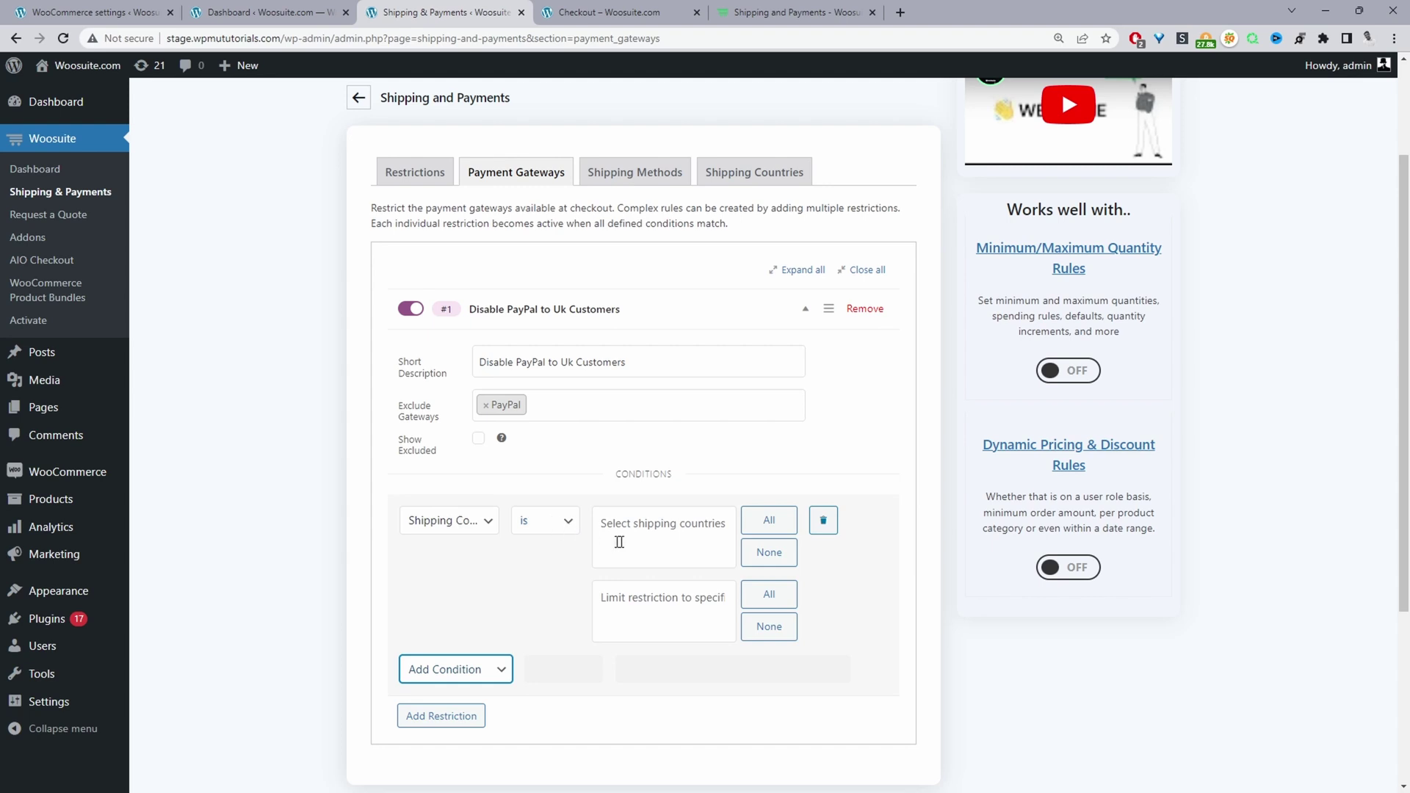
{"action": "left_click", "coordinate": [643, 533]}
{"action": "type", "text": "uni"}
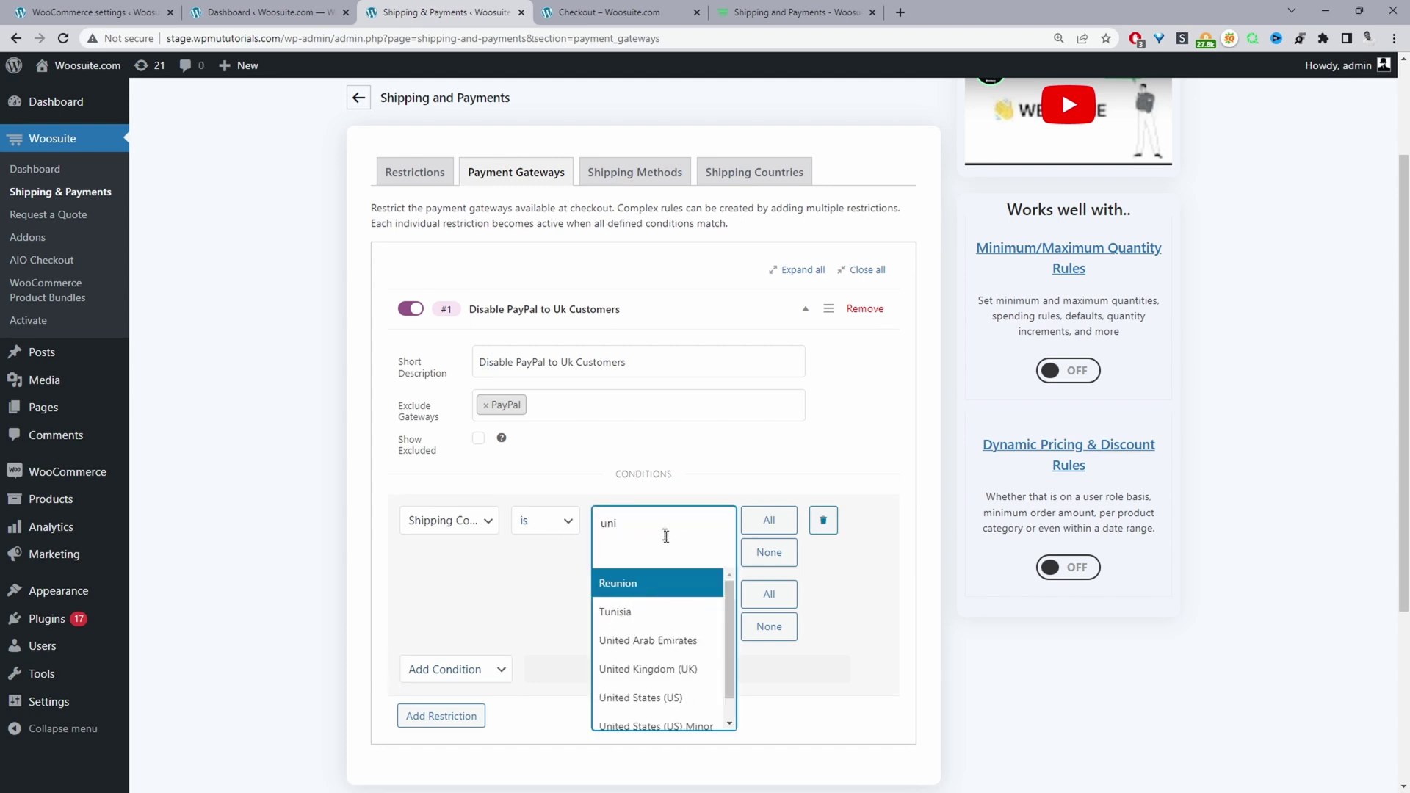
{"action": "left_click", "coordinate": [656, 670]}
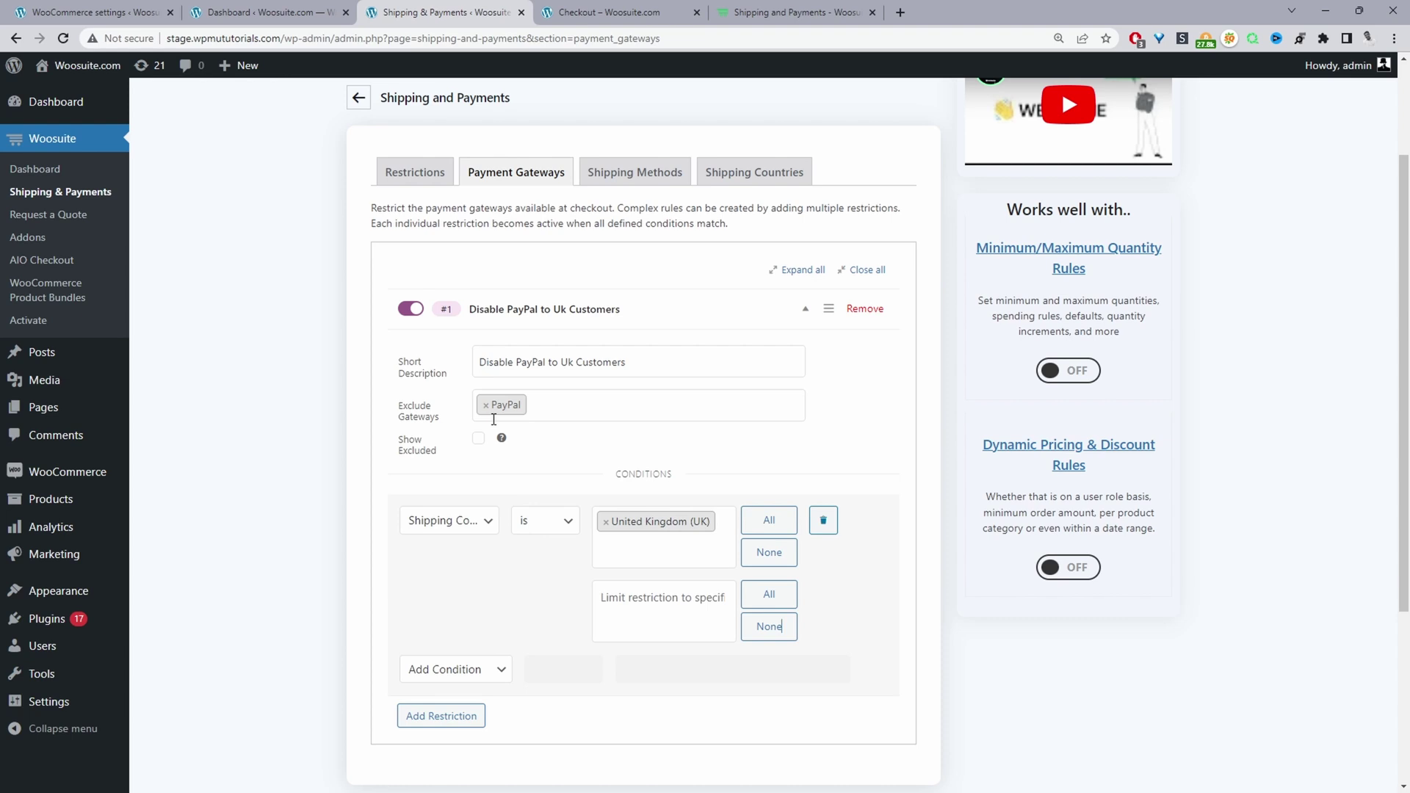
{"action": "scroll", "coordinate": [754, 486], "scroll_direction": "up", "scroll_amount": 2}
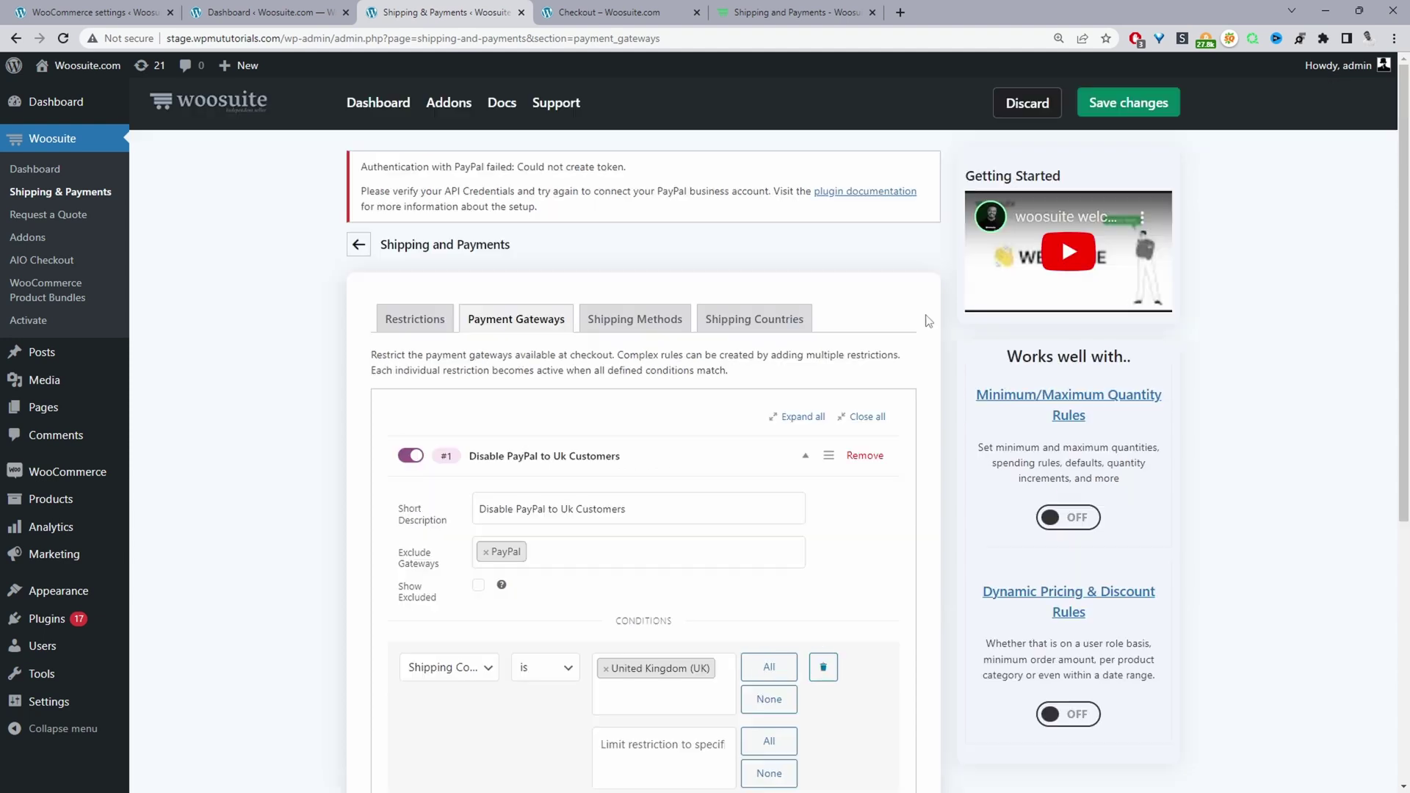
Save the PayPal rule and reload the checkout to confirm PayPal no longer appears.
{"action": "left_click", "coordinate": [1144, 114]}
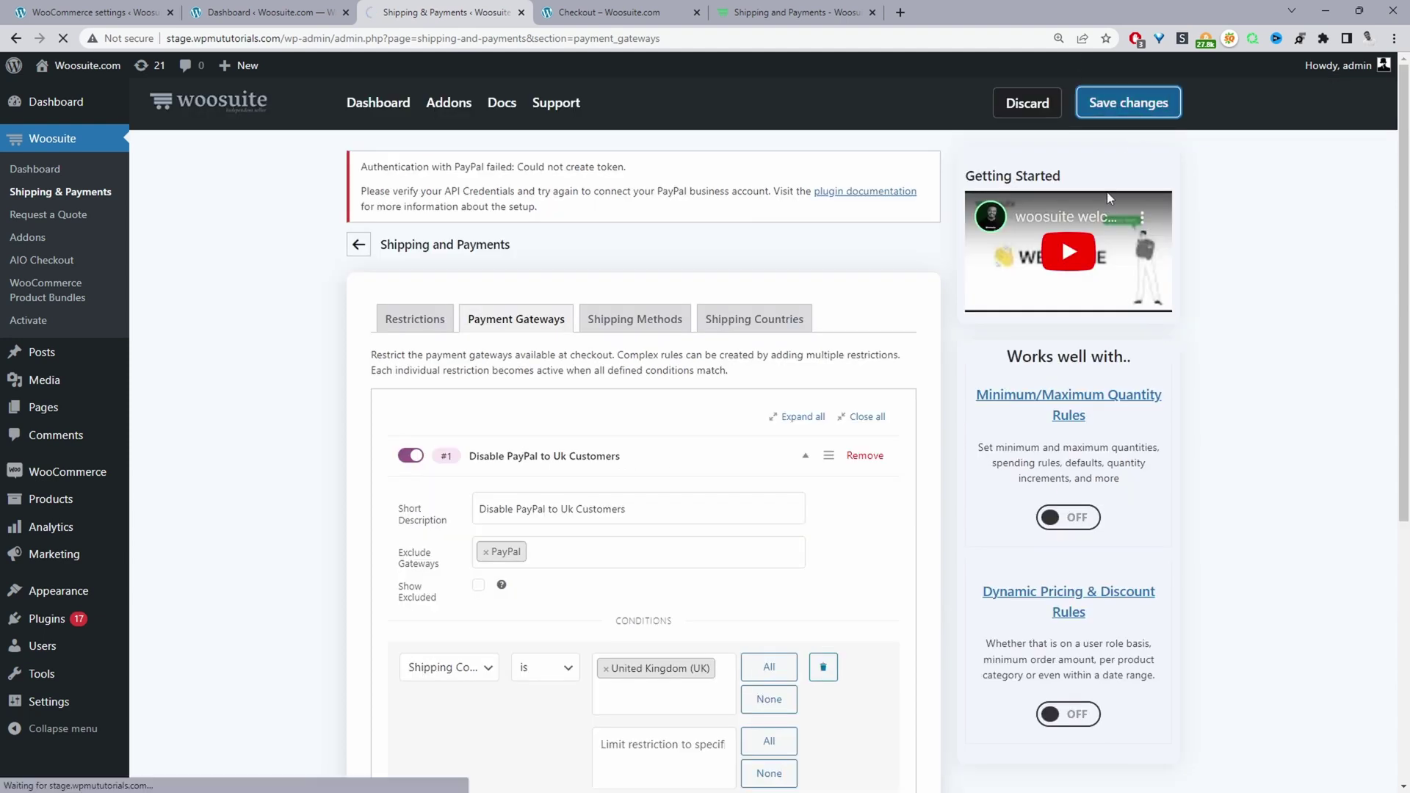
{"action": "left_click", "coordinate": [616, 13]}
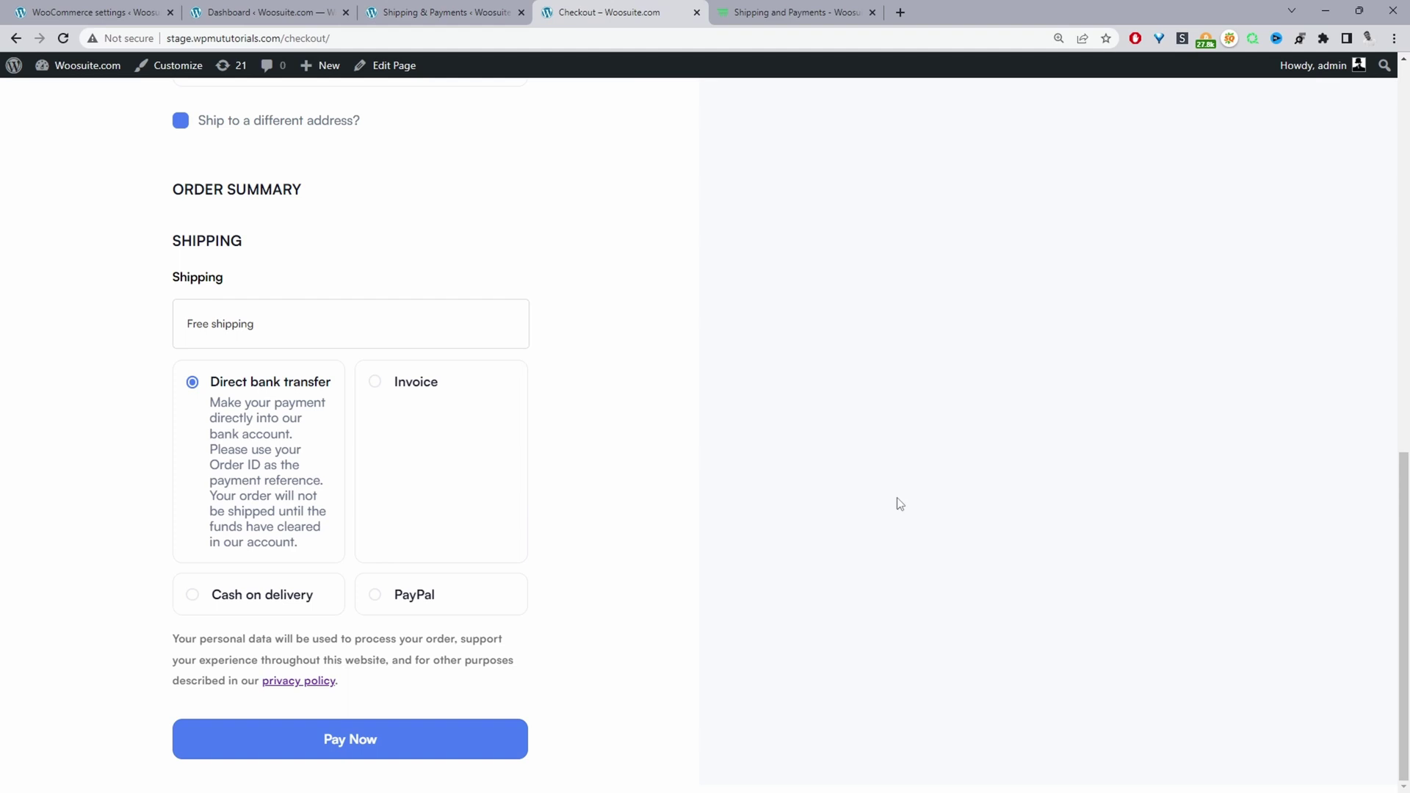
{"action": "scroll", "coordinate": [740, 416], "scroll_direction": "up", "scroll_amount": 11}
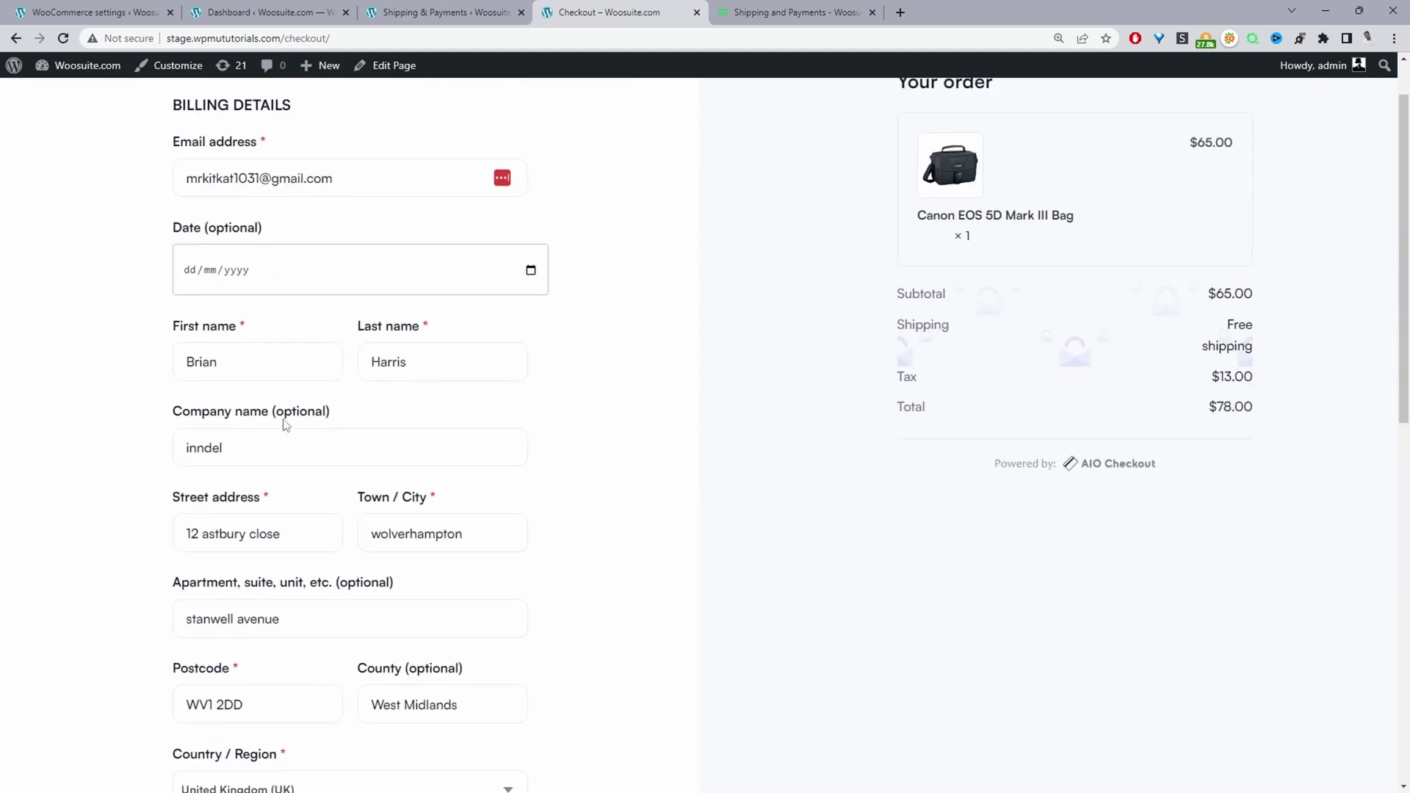
{"action": "scroll", "coordinate": [598, 425], "scroll_direction": "down", "scroll_amount": 8}
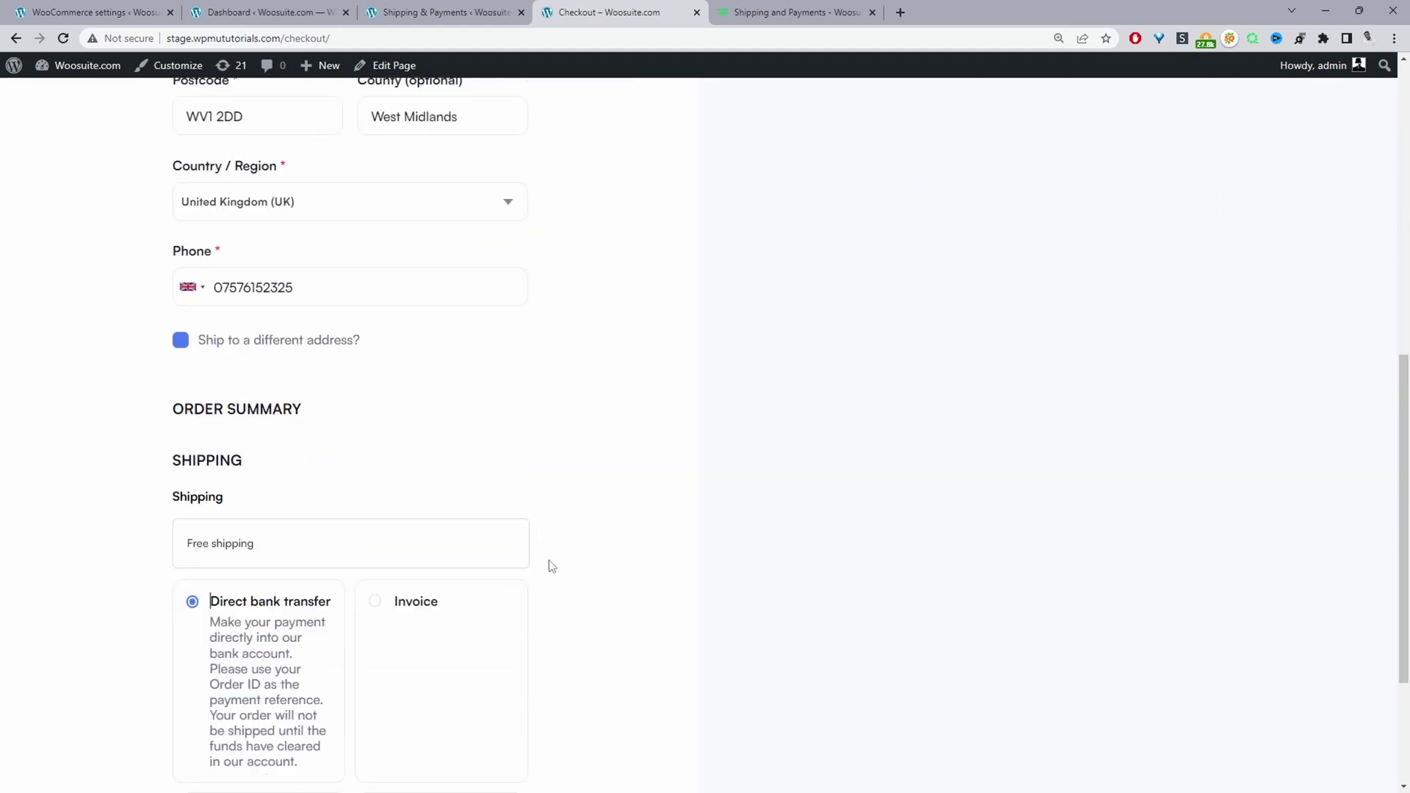
{"action": "scroll", "coordinate": [551, 565], "scroll_direction": "down", "scroll_amount": 3}
{"action": "left_click", "coordinate": [64, 39]}
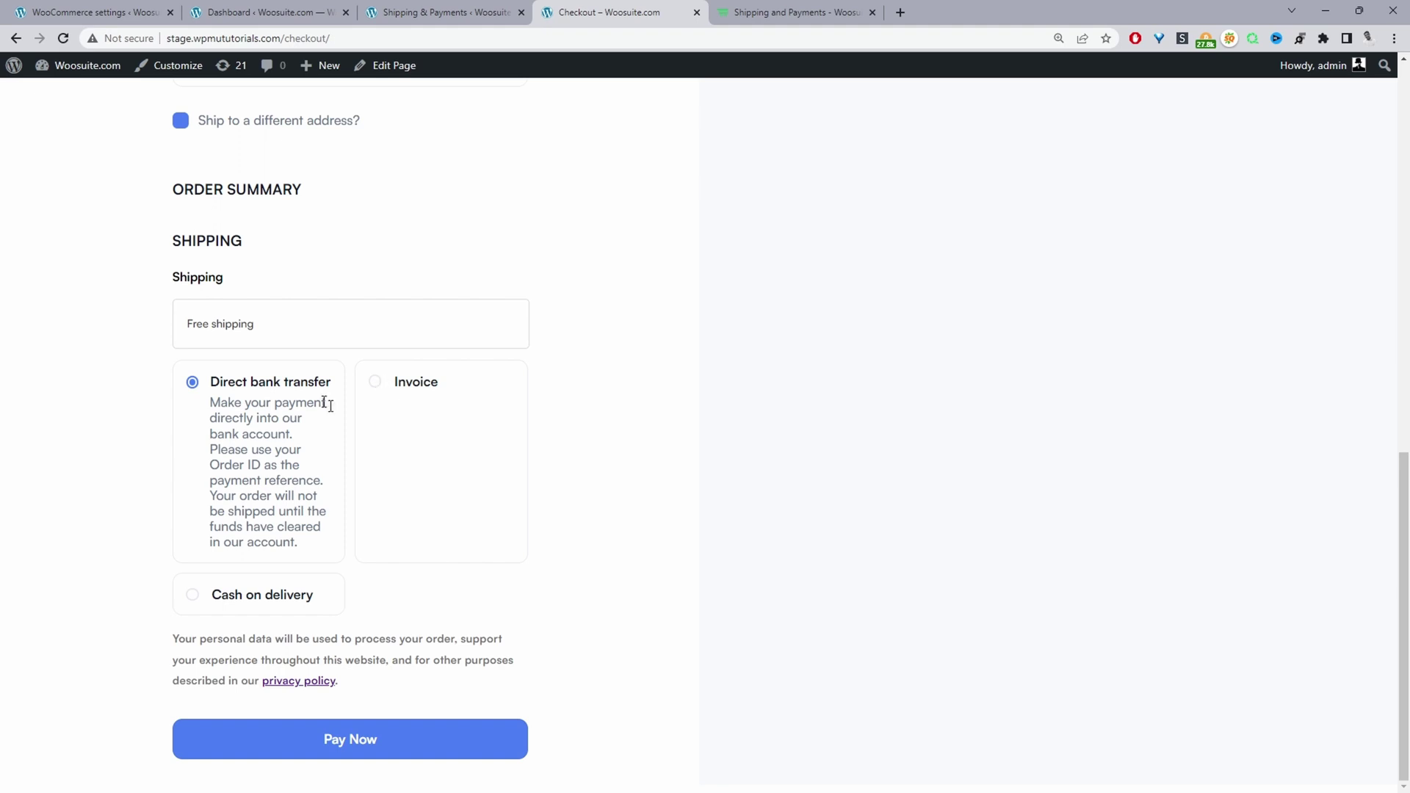
Select Invoice as the checkout payment method and return to the gateway rules.
{"action": "left_click", "coordinate": [376, 385]}
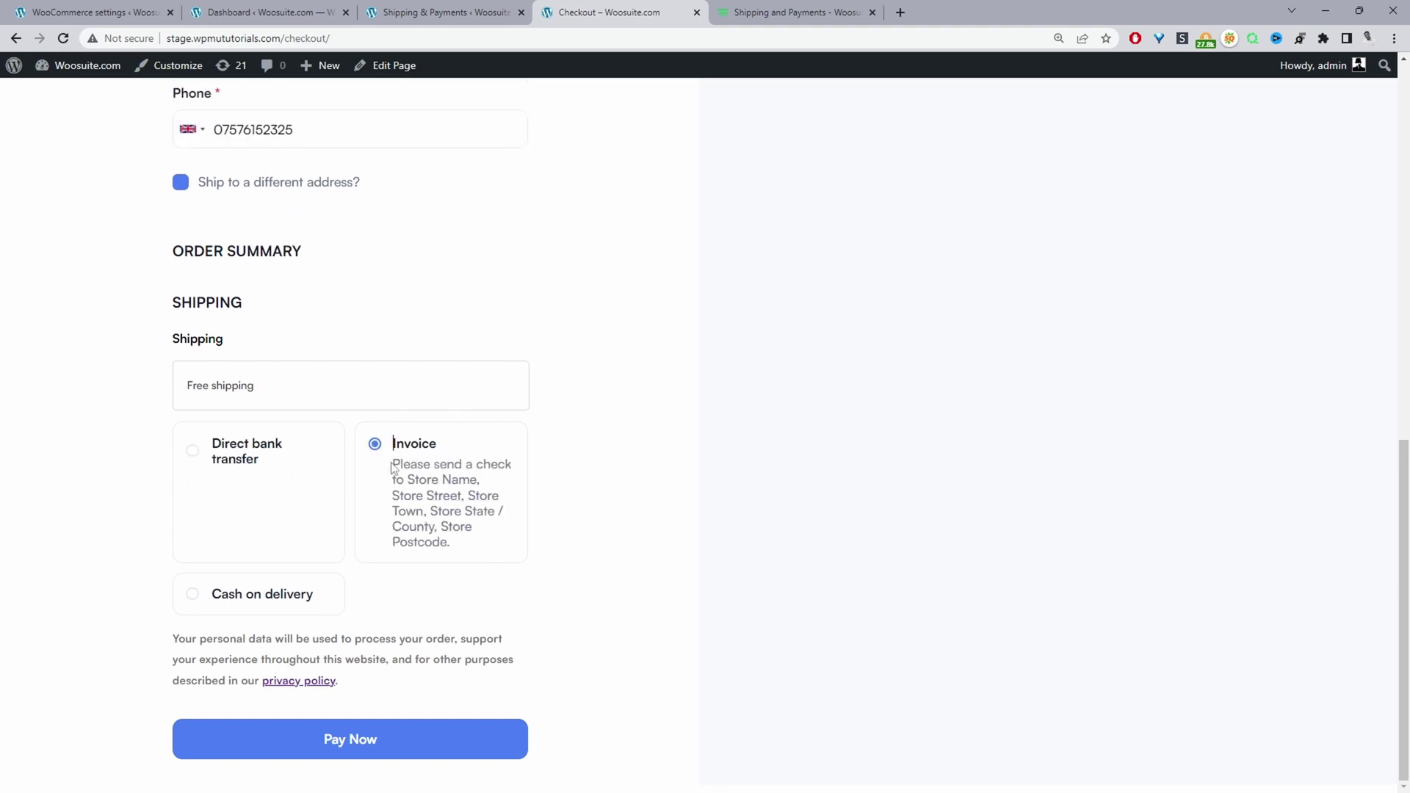
{"action": "scroll", "coordinate": [466, 479], "scroll_direction": "up", "scroll_amount": 12}
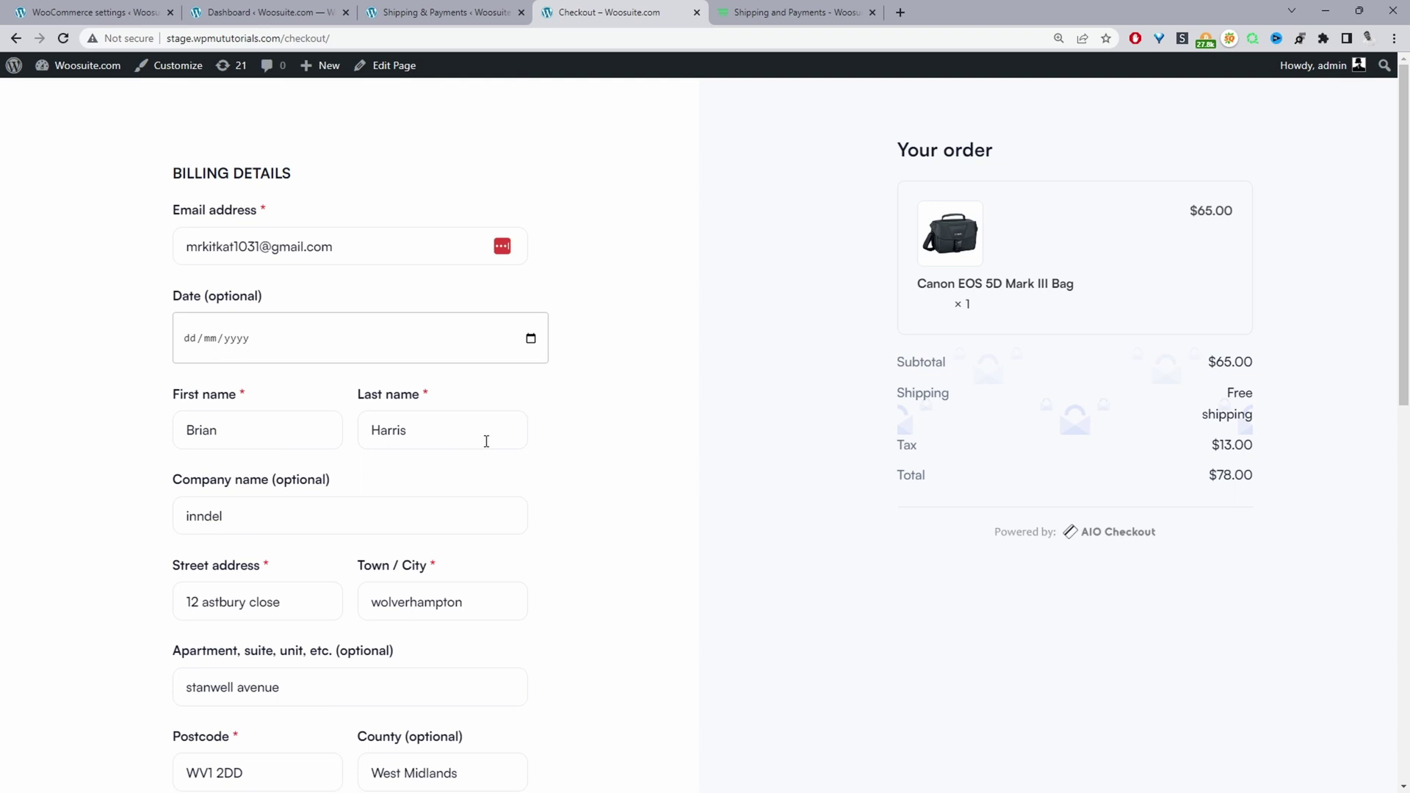
{"action": "scroll", "coordinate": [560, 620], "scroll_direction": "down", "scroll_amount": 10}
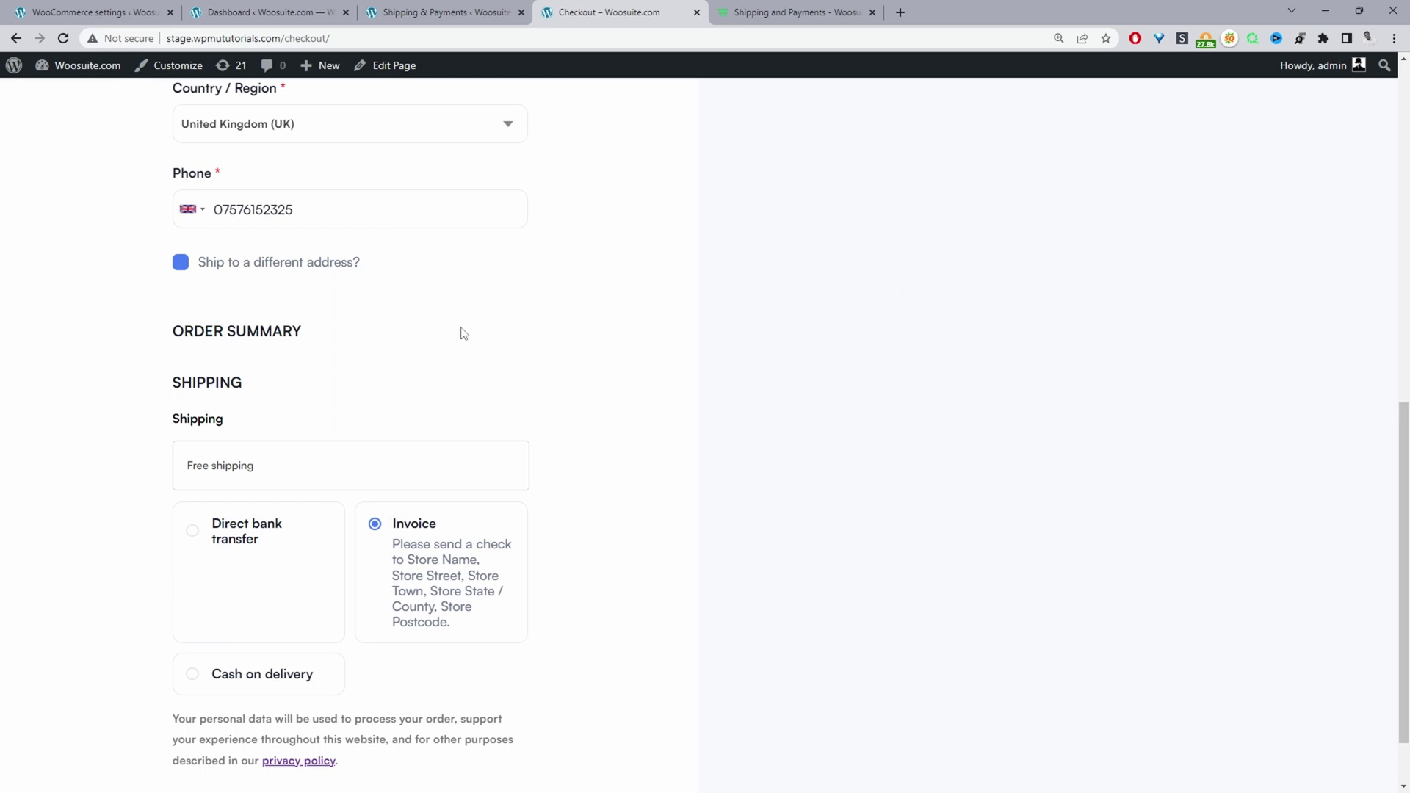
{"action": "left_click", "coordinate": [460, 10]}
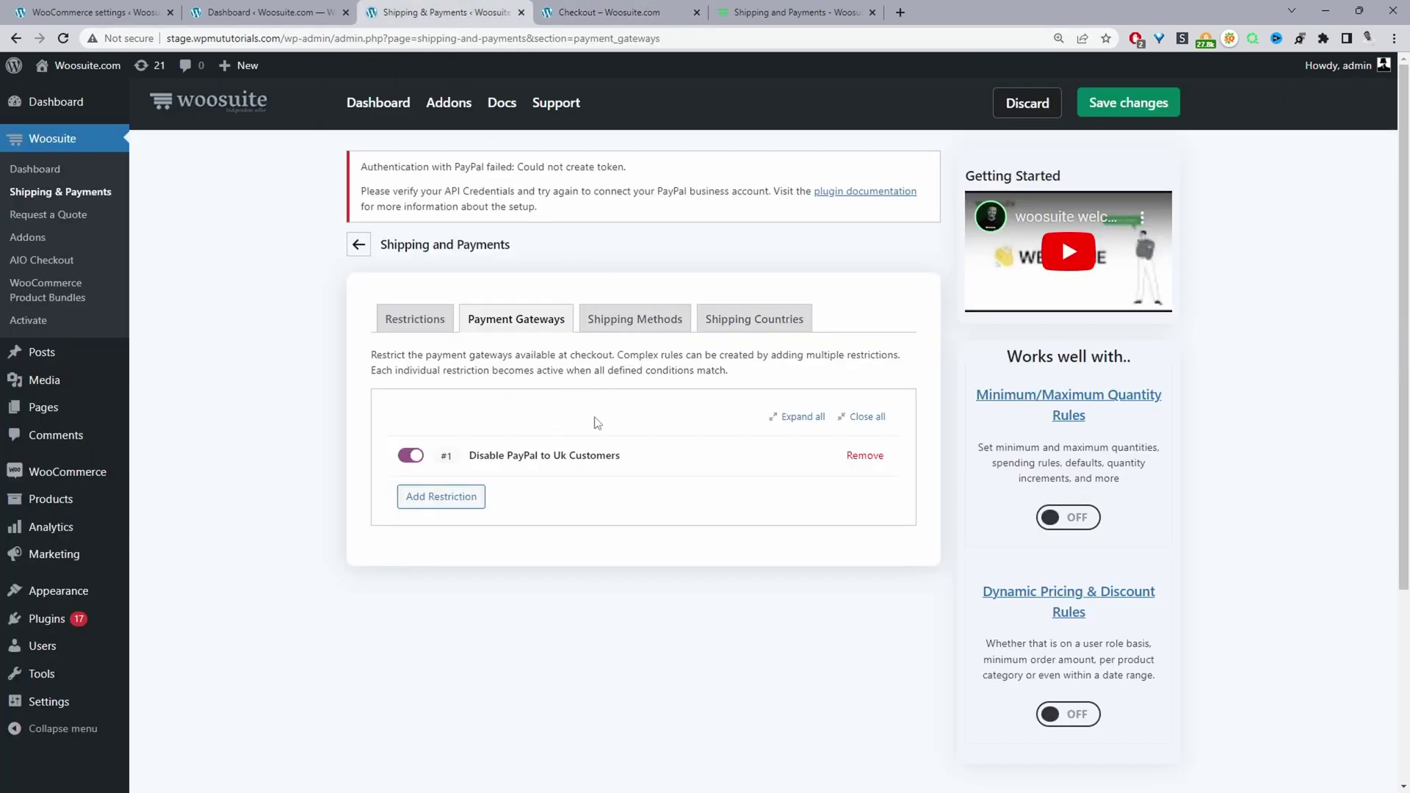
Add restriction #2, 'Enable Invoice for US customers only', excluding the Invoice gateway.
{"action": "left_click", "coordinate": [434, 499]}
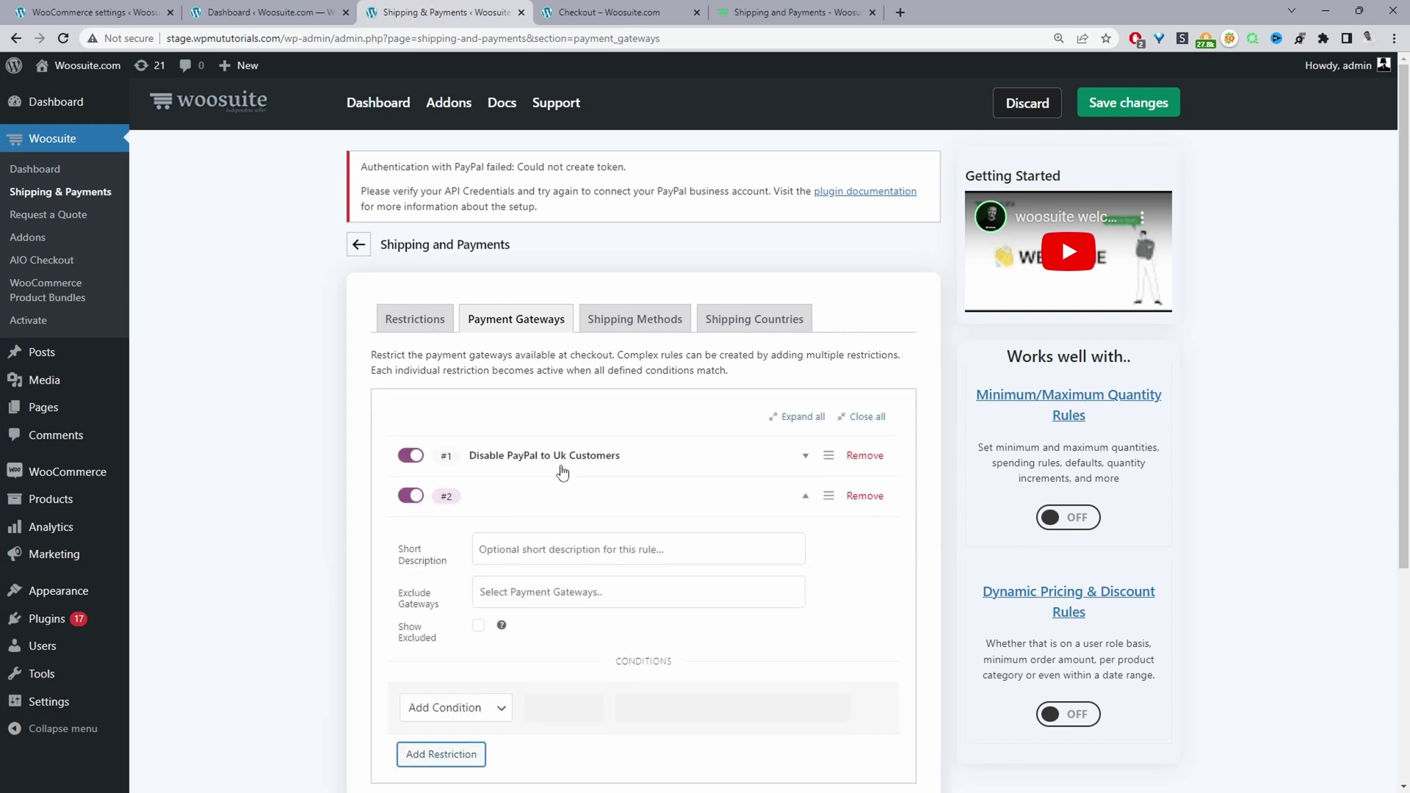
{"action": "left_click", "coordinate": [557, 549]}
{"action": "type", "text": "Enable Invice for US customers only"}
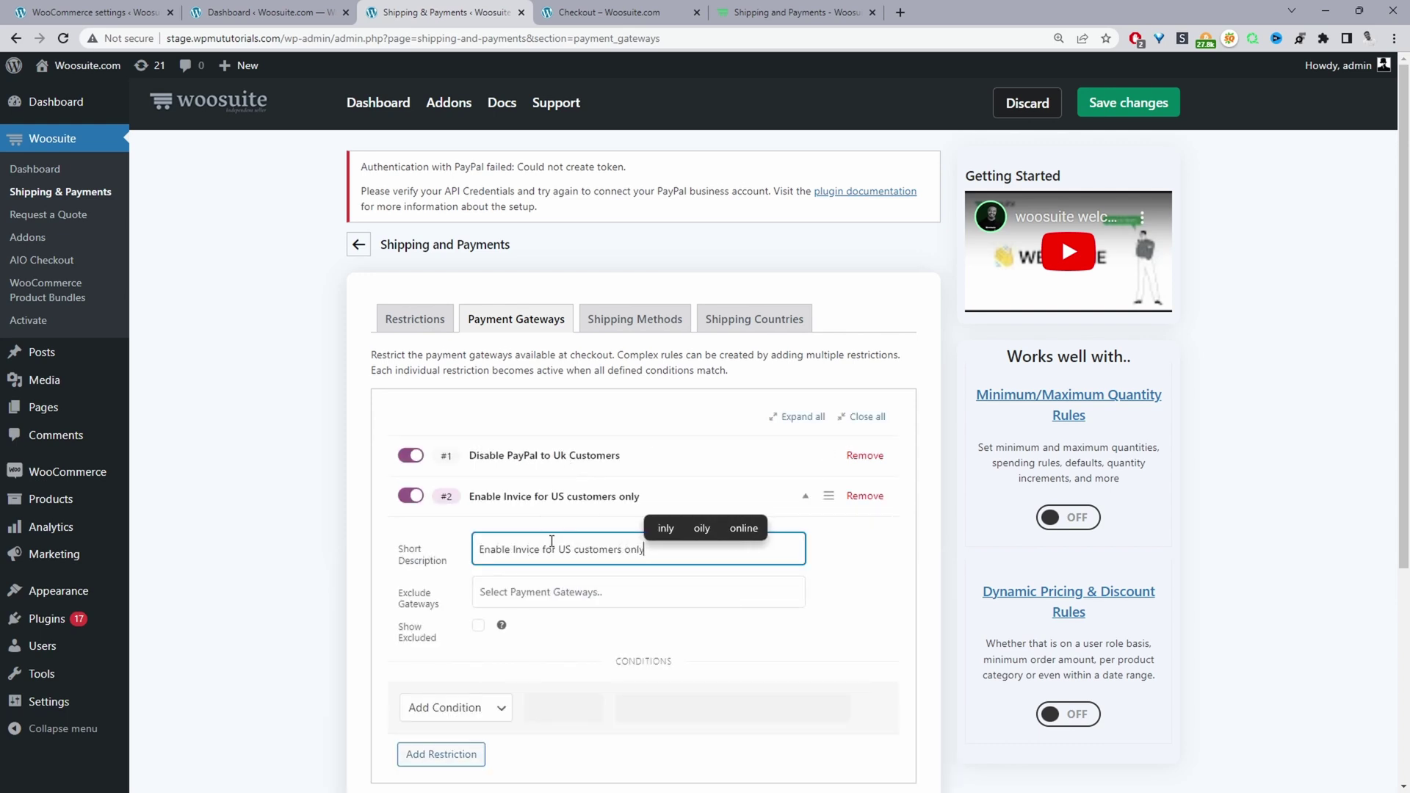
{"action": "scroll", "coordinate": [876, 569], "scroll_direction": "down", "scroll_amount": 1}
{"action": "scroll", "coordinate": [875, 569], "scroll_direction": "down", "scroll_amount": 1}
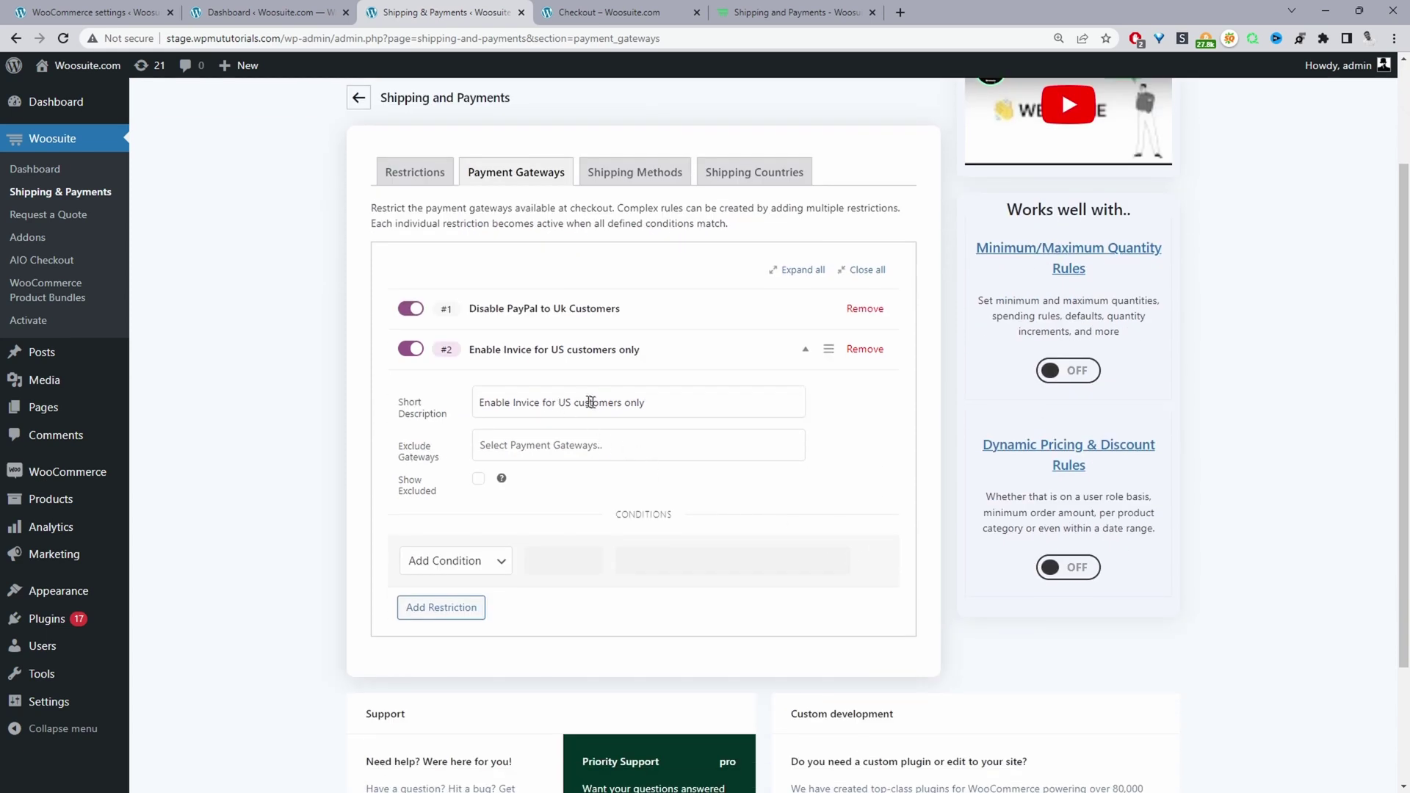
{"action": "left_click", "coordinate": [530, 402]}
{"action": "type", "text": "o"}
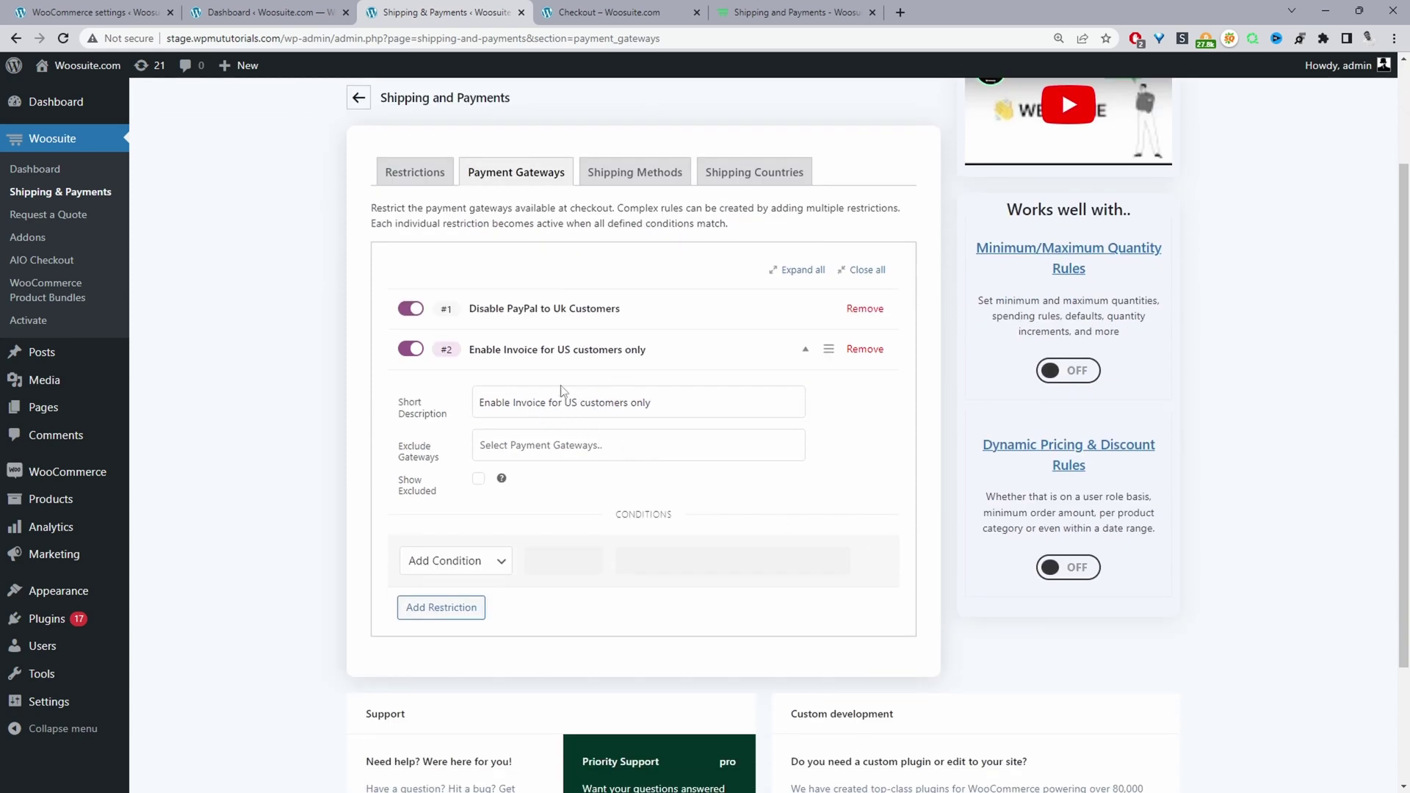
{"action": "left_click", "coordinate": [506, 446]}
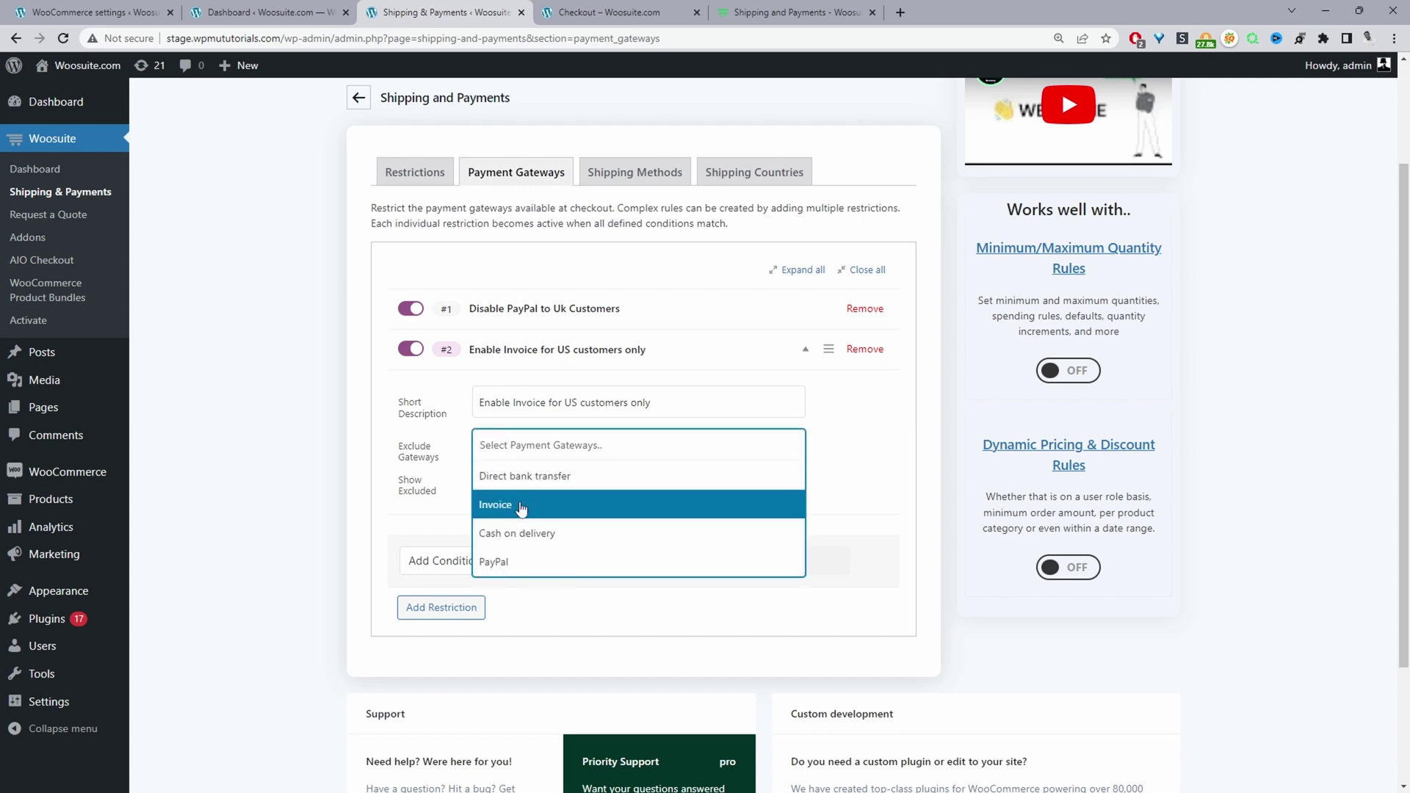
{"action": "left_click", "coordinate": [521, 507]}
{"action": "scroll", "coordinate": [514, 503], "scroll_direction": "down", "scroll_amount": 1}
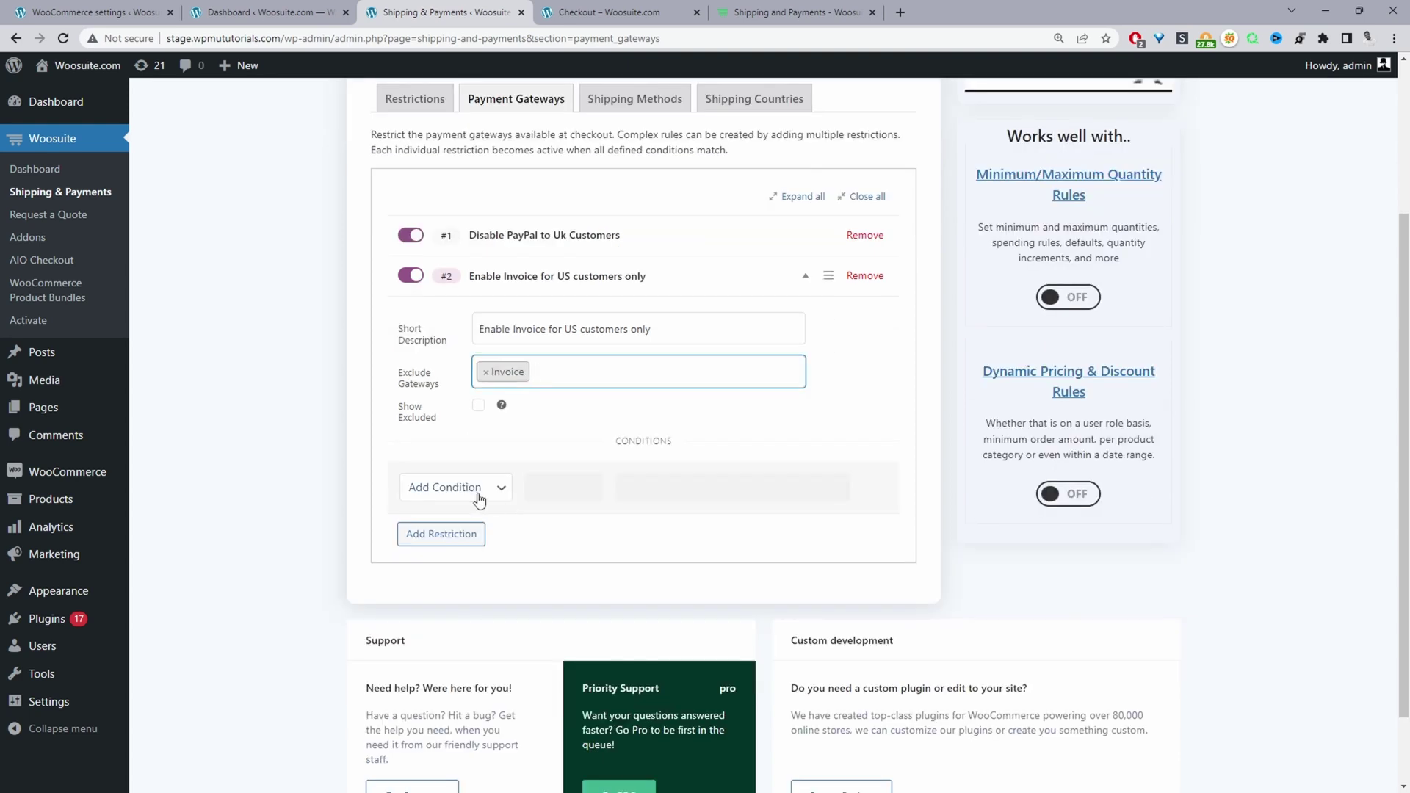
Add a Shipping Country 'is not' United States (US) condition and save the restriction.
{"action": "left_click", "coordinate": [478, 490]}
{"action": "scroll", "coordinate": [478, 496], "scroll_direction": "down", "scroll_amount": 1}
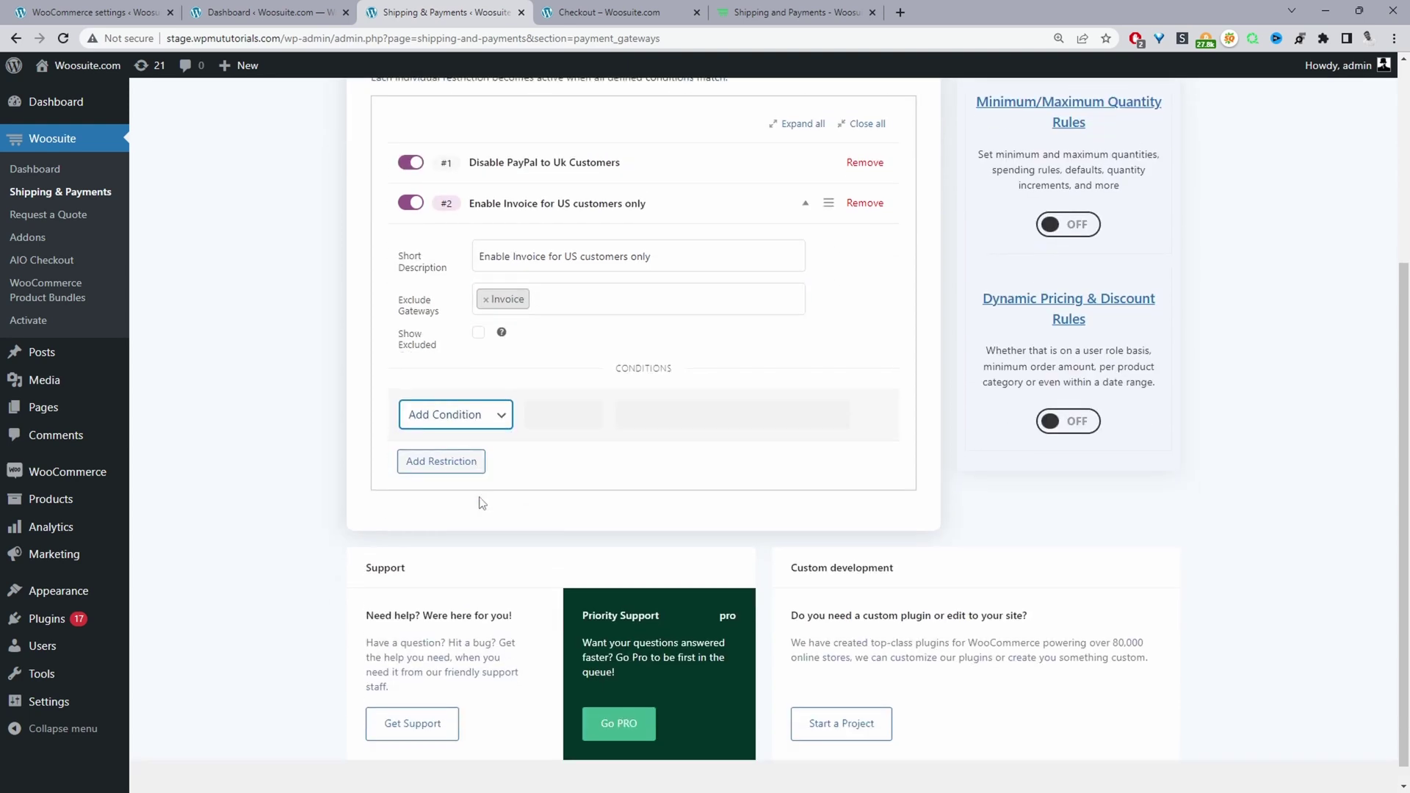
{"action": "left_click", "coordinate": [465, 400]}
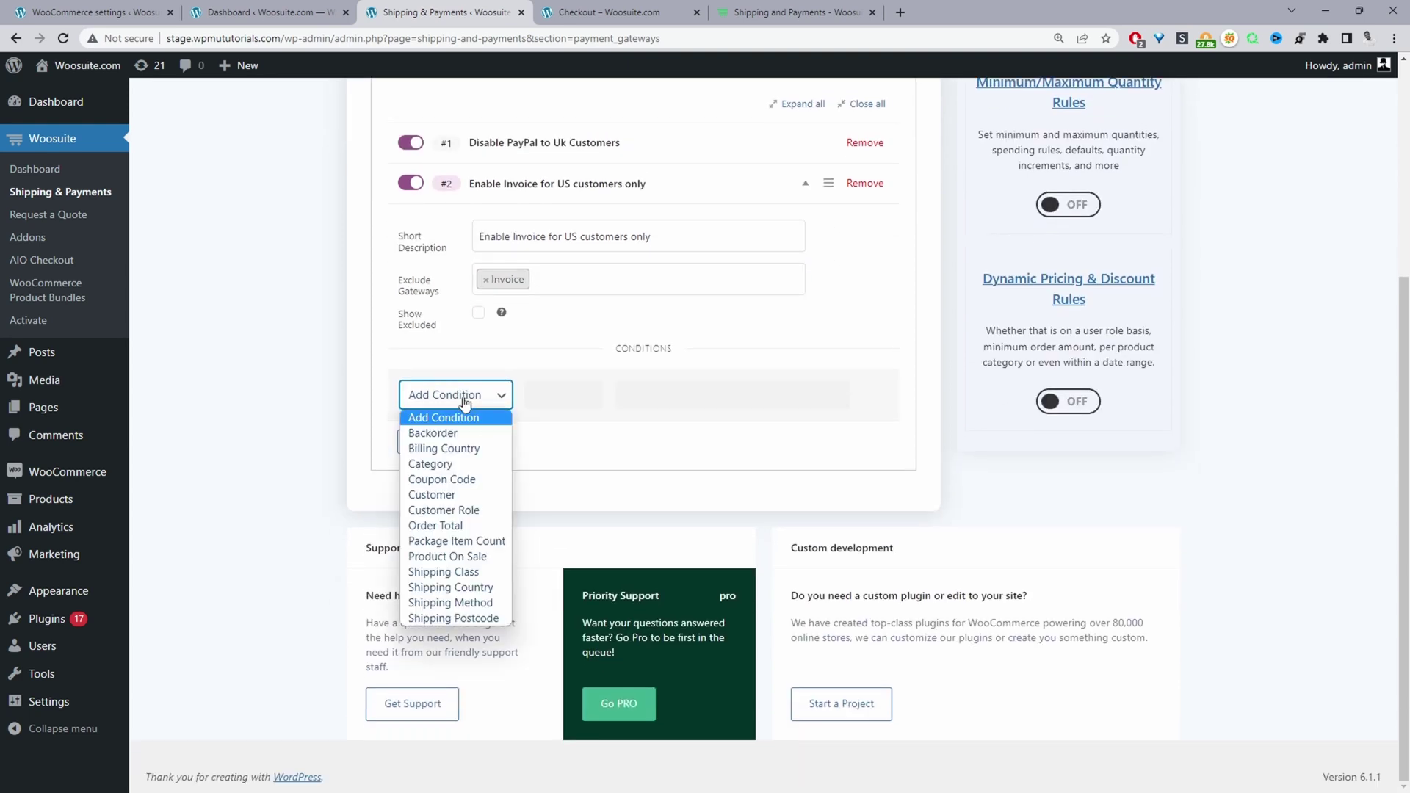
{"action": "left_click", "coordinate": [486, 587]}
{"action": "left_click", "coordinate": [532, 397]}
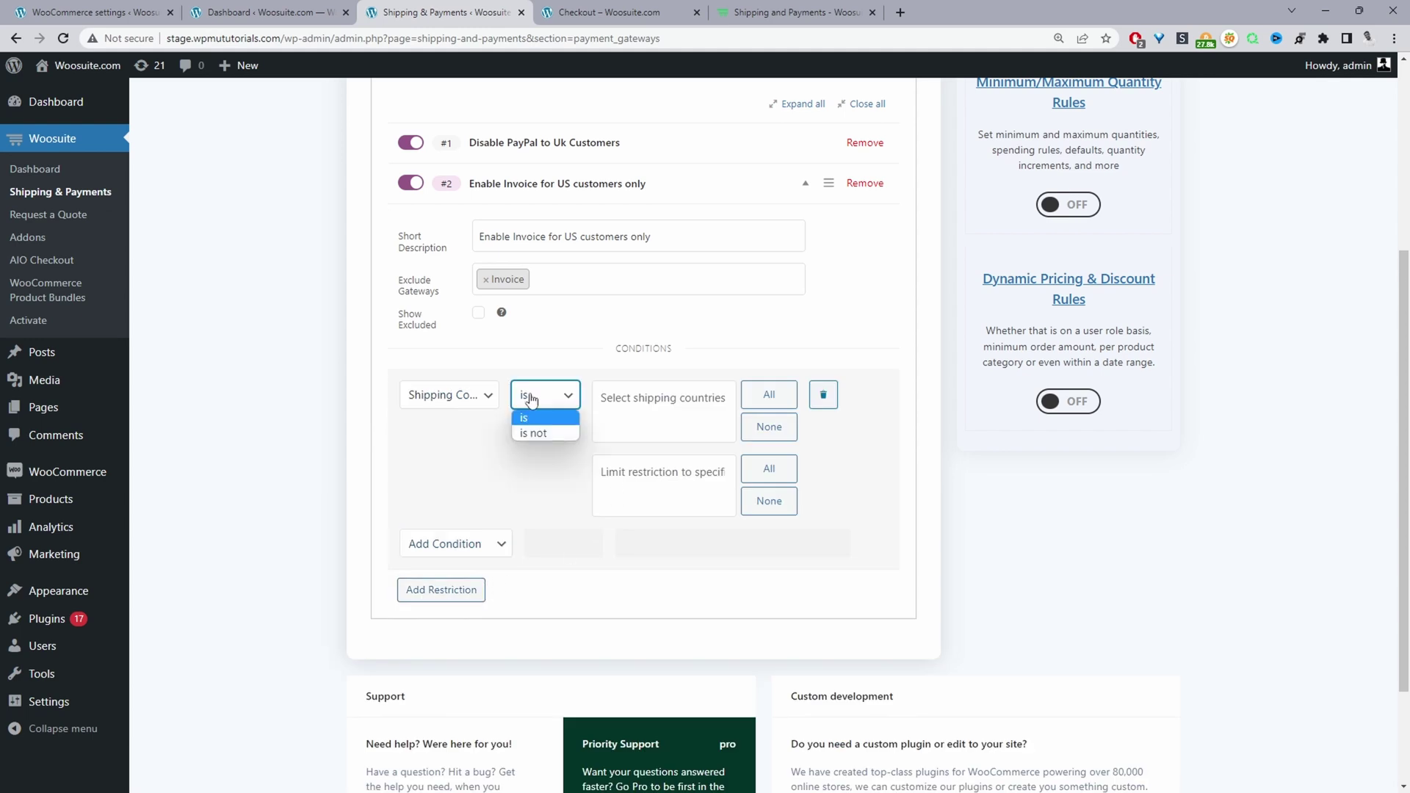
{"action": "left_click", "coordinate": [538, 434]}
{"action": "left_click", "coordinate": [696, 398]}
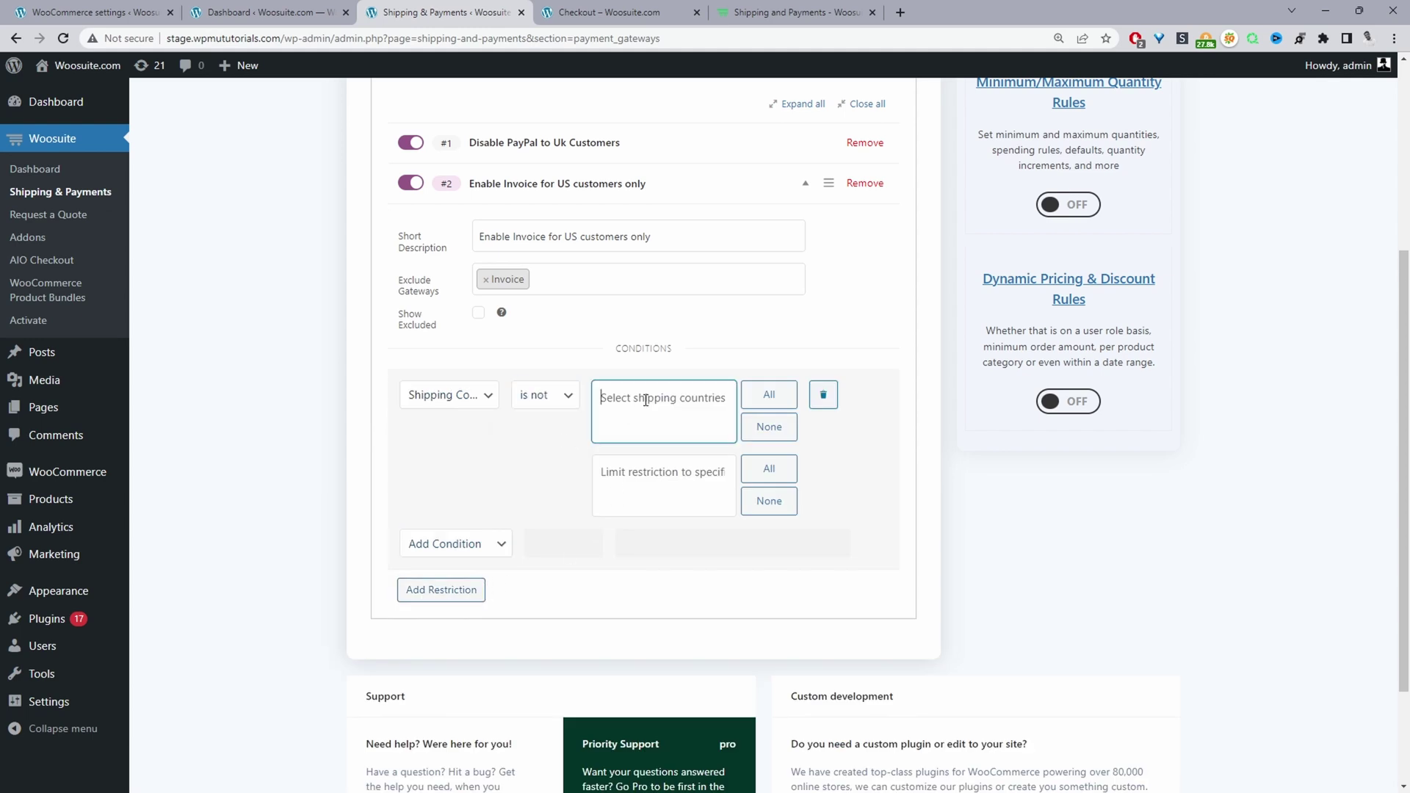
{"action": "type", "text": "un"}
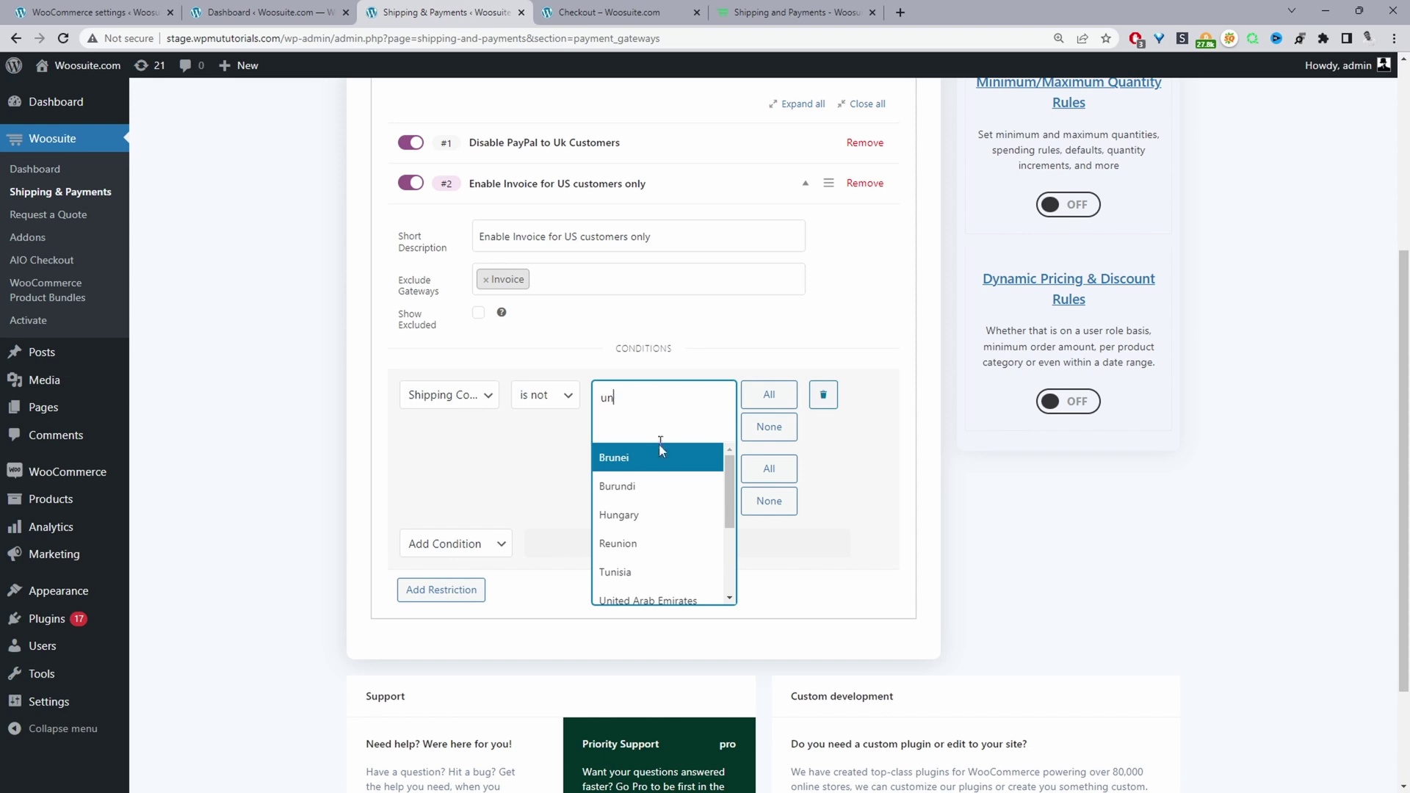
{"action": "scroll", "coordinate": [659, 452], "scroll_direction": "down", "scroll_amount": 2}
{"action": "left_click", "coordinate": [646, 515]}
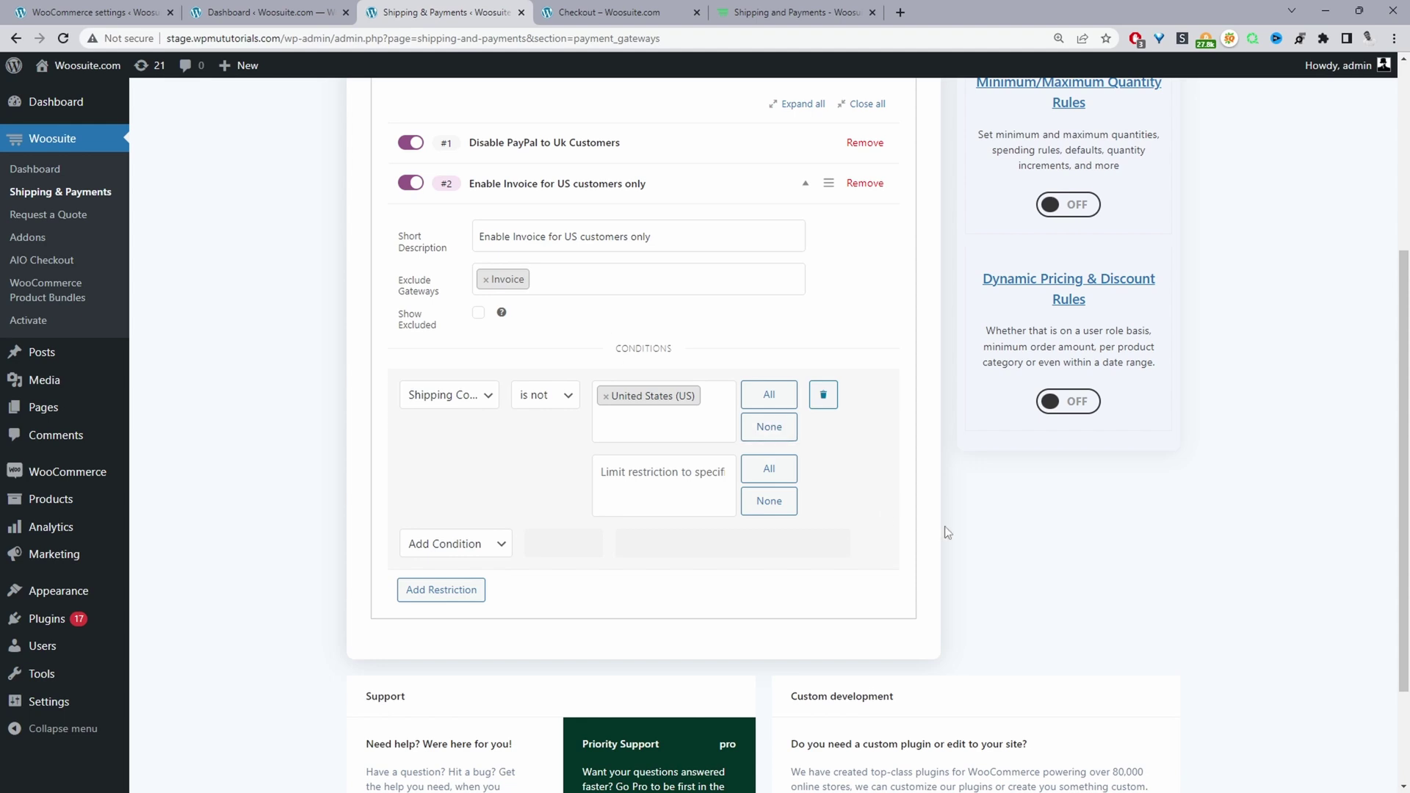
{"action": "scroll", "coordinate": [735, 368], "scroll_direction": "up", "scroll_amount": 5}
{"action": "left_click", "coordinate": [1144, 107]}
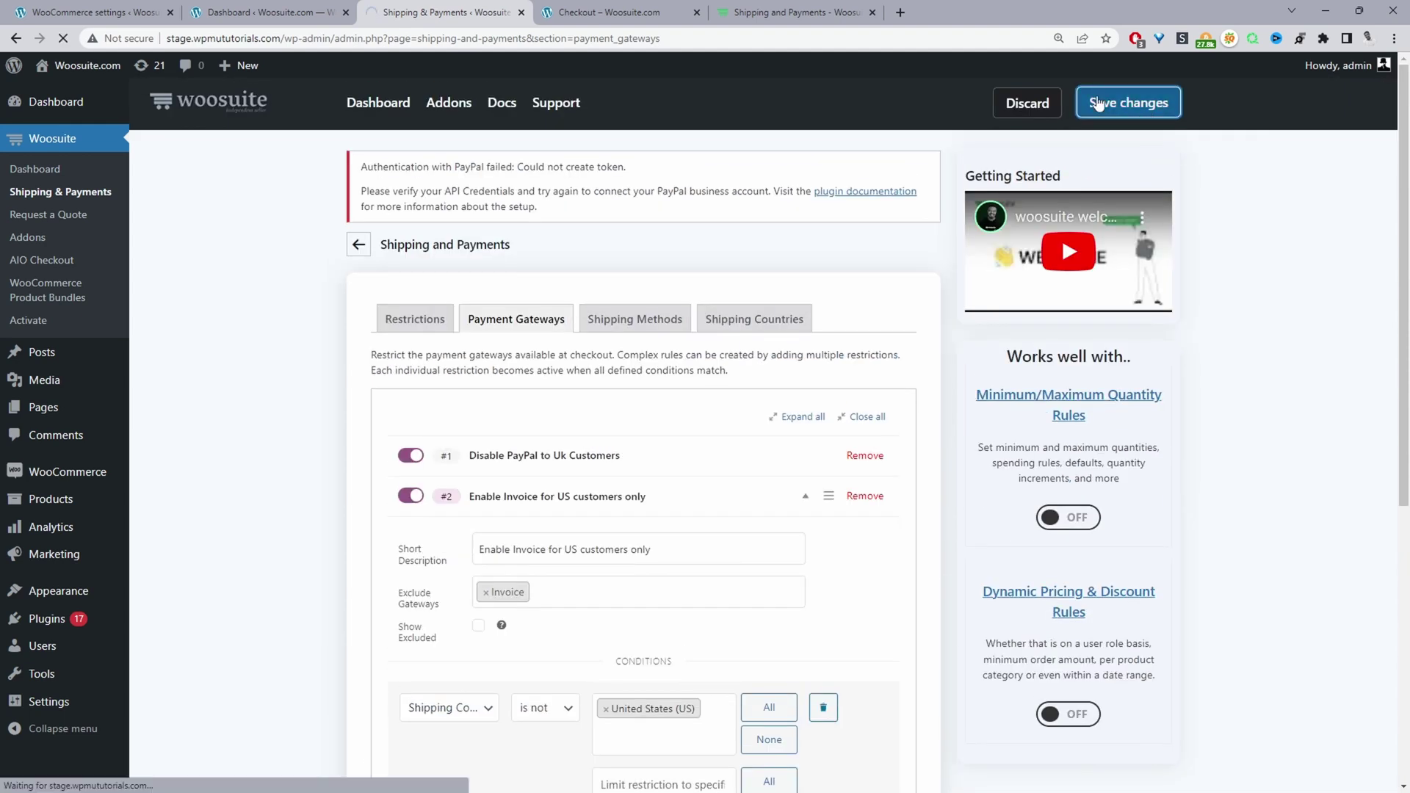
Review the checkout's UK billing address and the four offered payment methods.
{"action": "left_click", "coordinate": [609, 12]}
{"action": "mouse_move", "coordinate": [139, 102]}
{"action": "scroll", "coordinate": [371, 258], "scroll_direction": "up", "scroll_amount": 10}
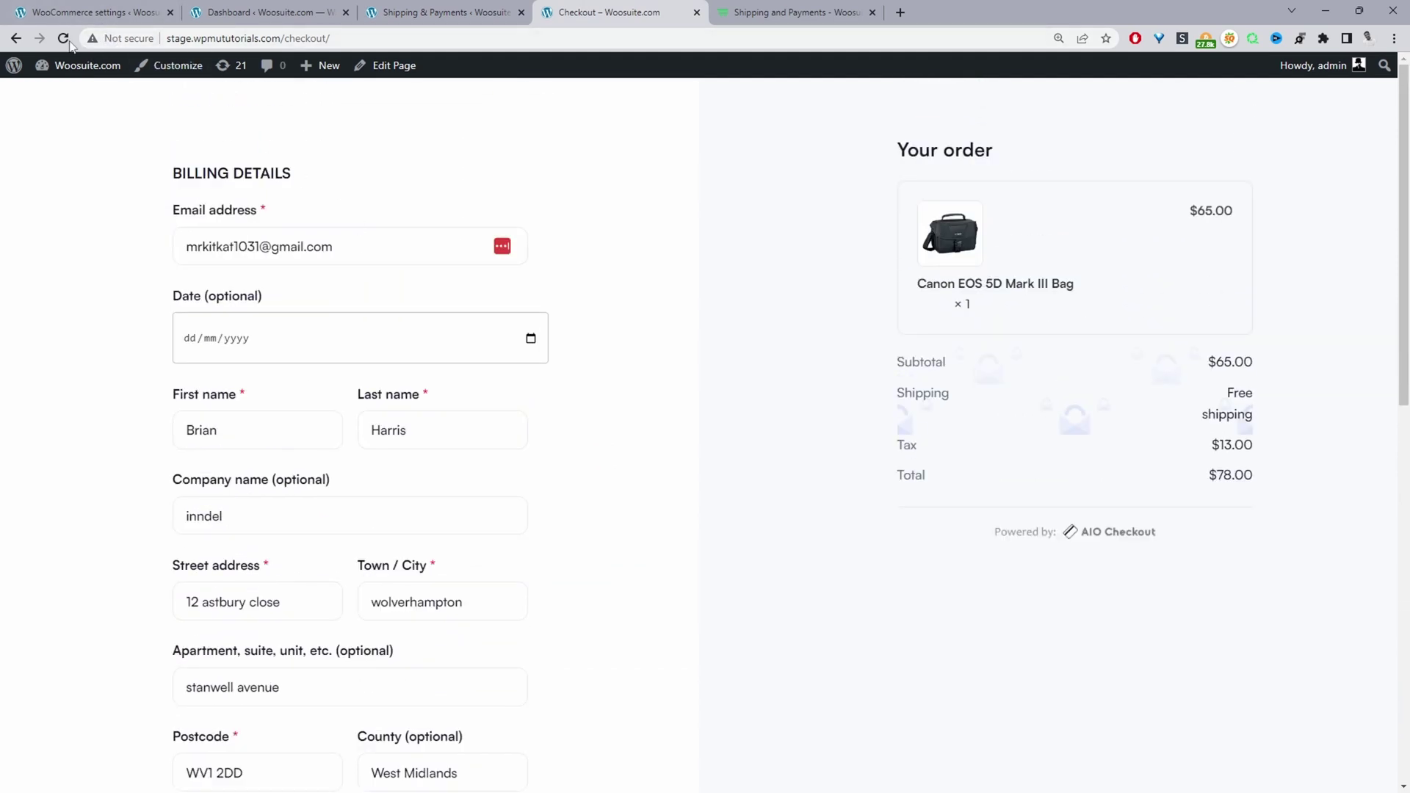
{"action": "scroll", "coordinate": [362, 249], "scroll_direction": "down", "scroll_amount": 6}
{"action": "scroll", "coordinate": [384, 250], "scroll_direction": "up", "scroll_amount": 1}
{"action": "scroll", "coordinate": [384, 250], "scroll_direction": "up", "scroll_amount": 1}
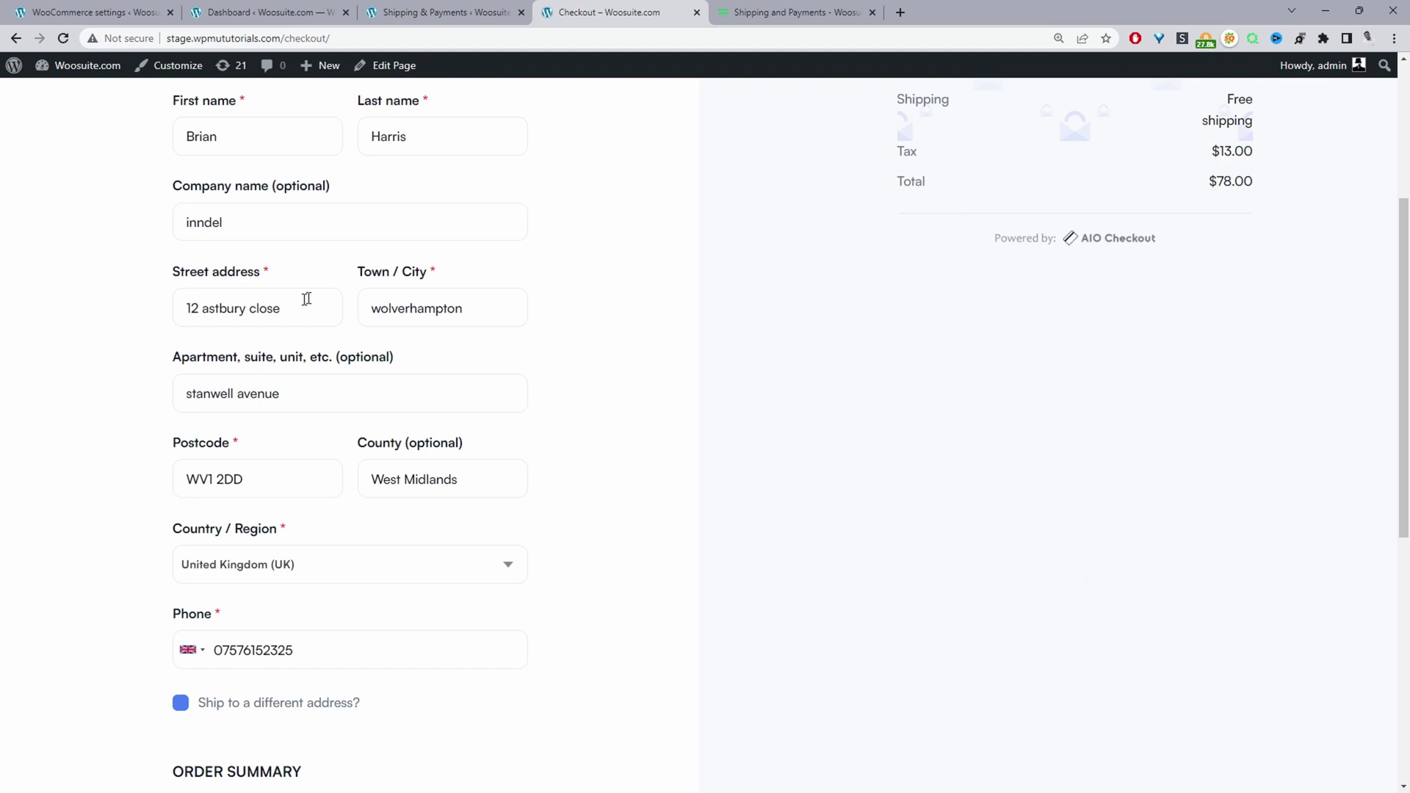
{"action": "left_click_drag", "start_coordinate": [303, 307], "coordinate": [154, 309]}
{"action": "left_click", "coordinate": [175, 317]}
{"action": "scroll", "coordinate": [350, 440], "scroll_direction": "down", "scroll_amount": 8}
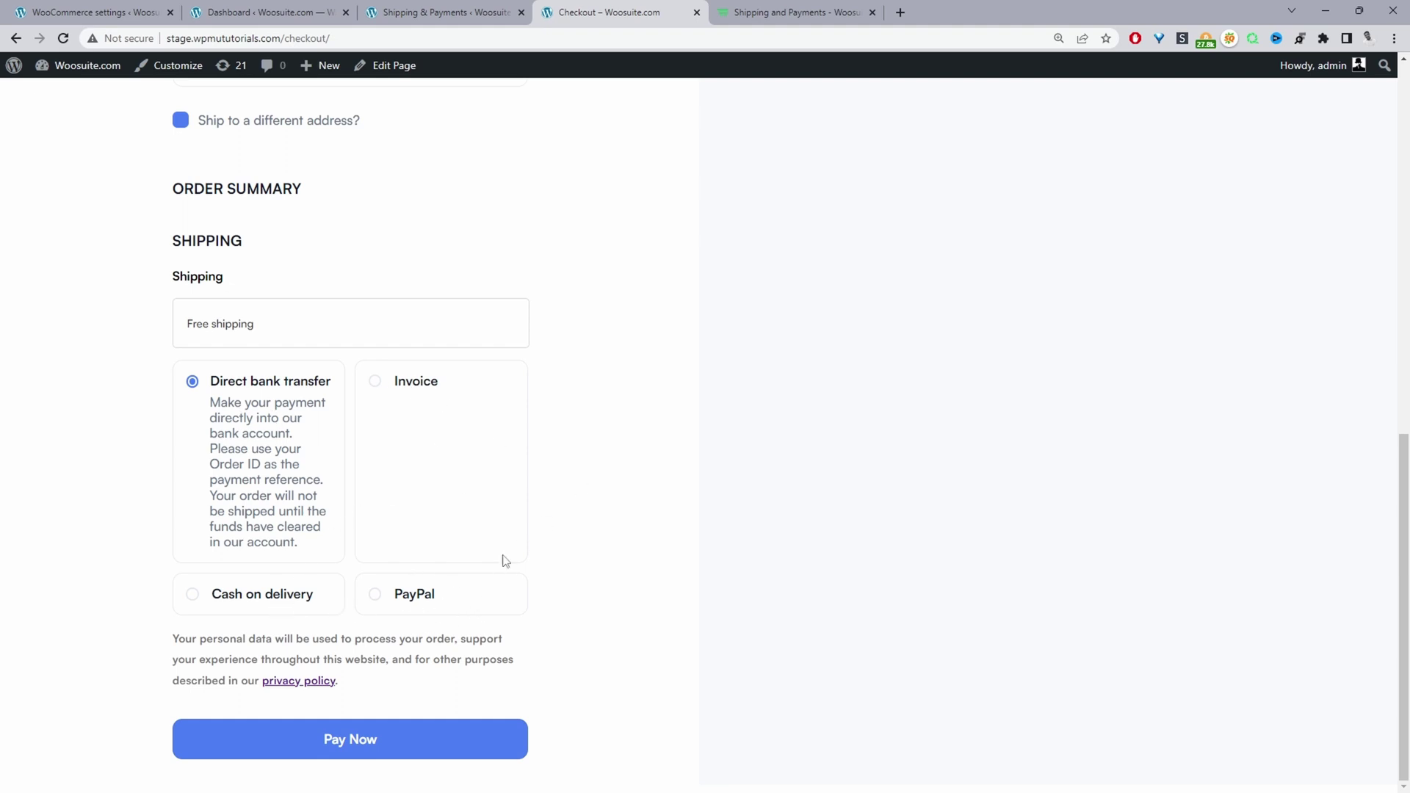
Clear the first name and street address, then autofill a saved UK billing address.
{"action": "scroll", "coordinate": [553, 550], "scroll_direction": "up", "scroll_amount": 3}
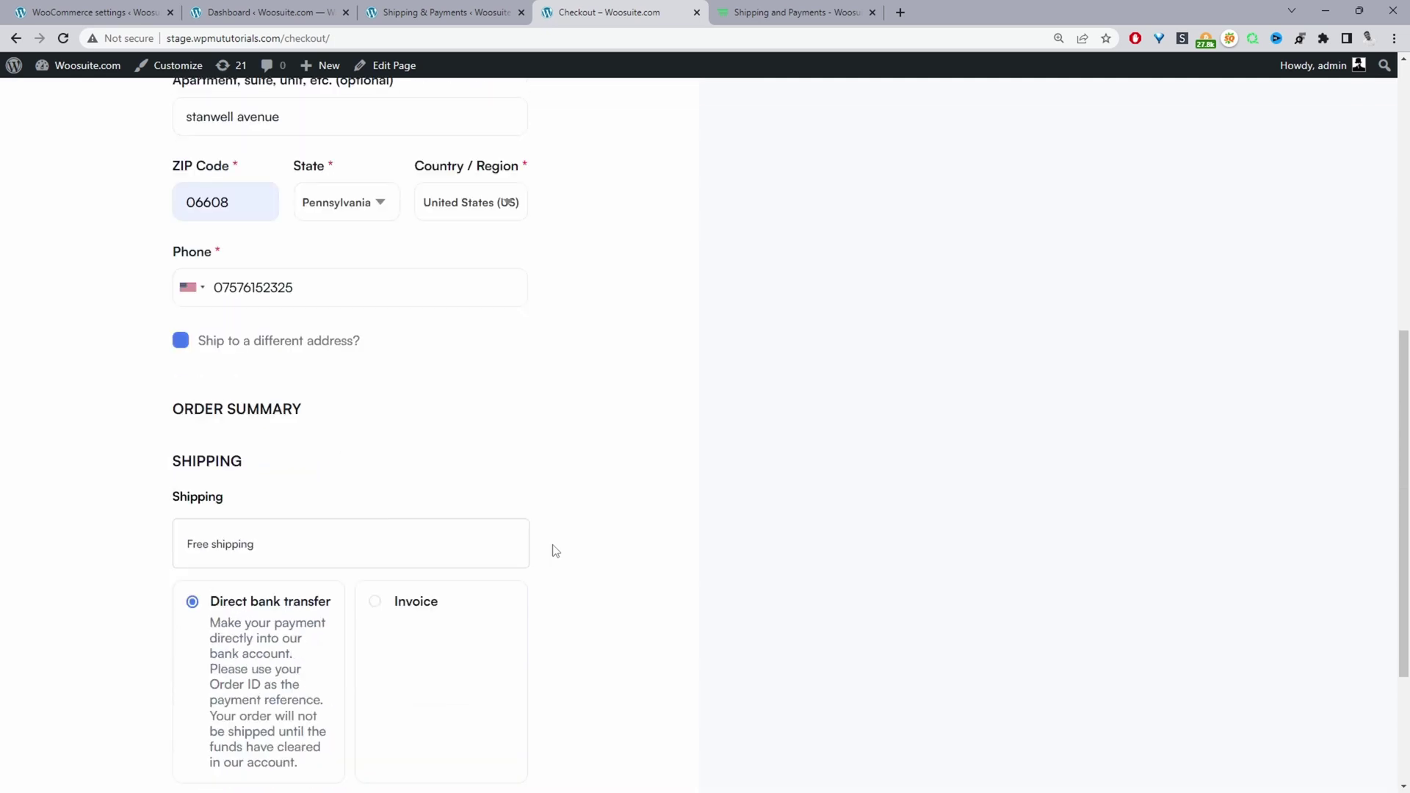
{"action": "scroll", "coordinate": [552, 551], "scroll_direction": "up", "scroll_amount": 6}
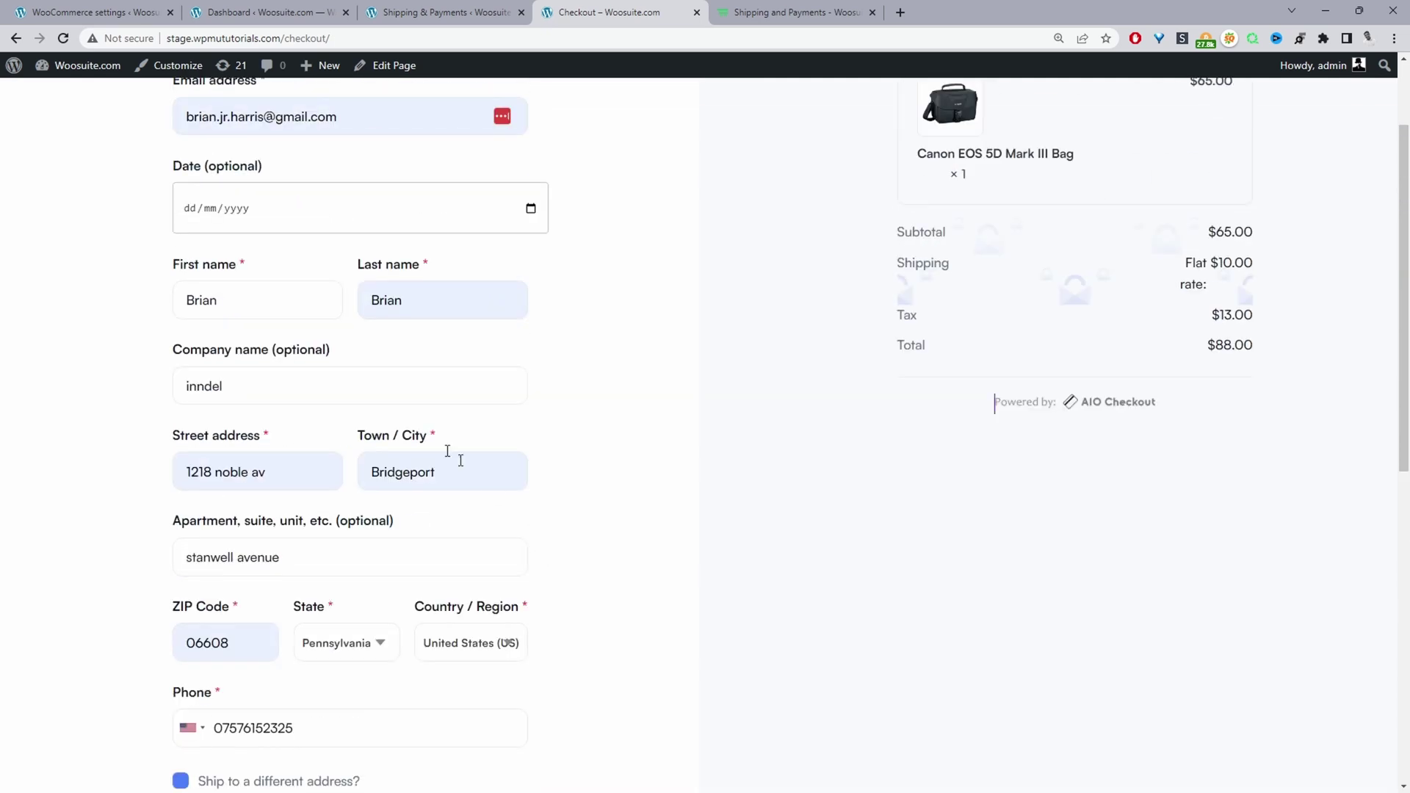
{"action": "left_click", "coordinate": [255, 295]}
{"action": "left_click_drag", "start_coordinate": [255, 294], "coordinate": [145, 278]}
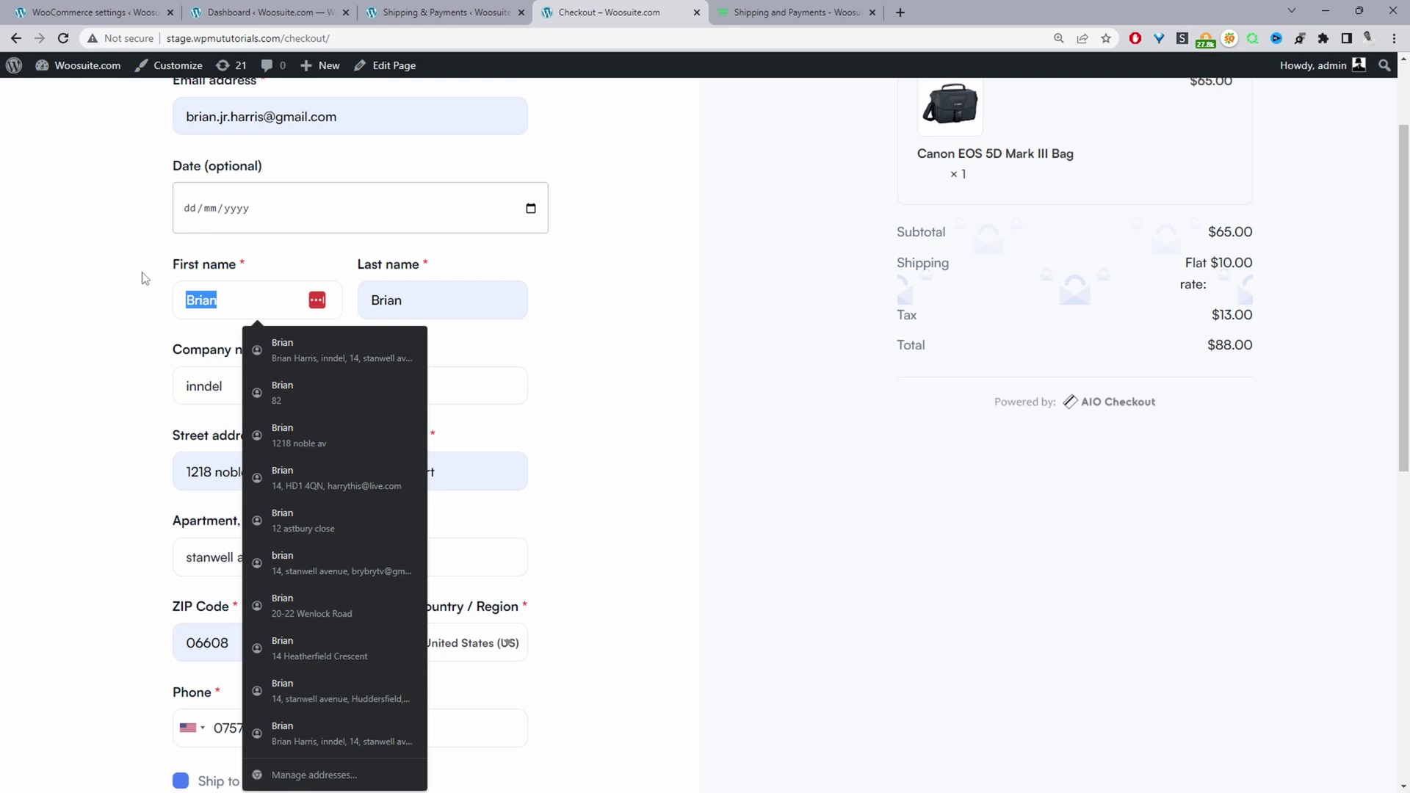
{"action": "key", "text": "BackSpace"}
{"action": "key", "text": "Tab"}
{"action": "key", "text": "Tab"}
{"action": "key", "text": "Tab"}
{"action": "scroll", "coordinate": [629, 393], "scroll_direction": "down", "scroll_amount": 2}
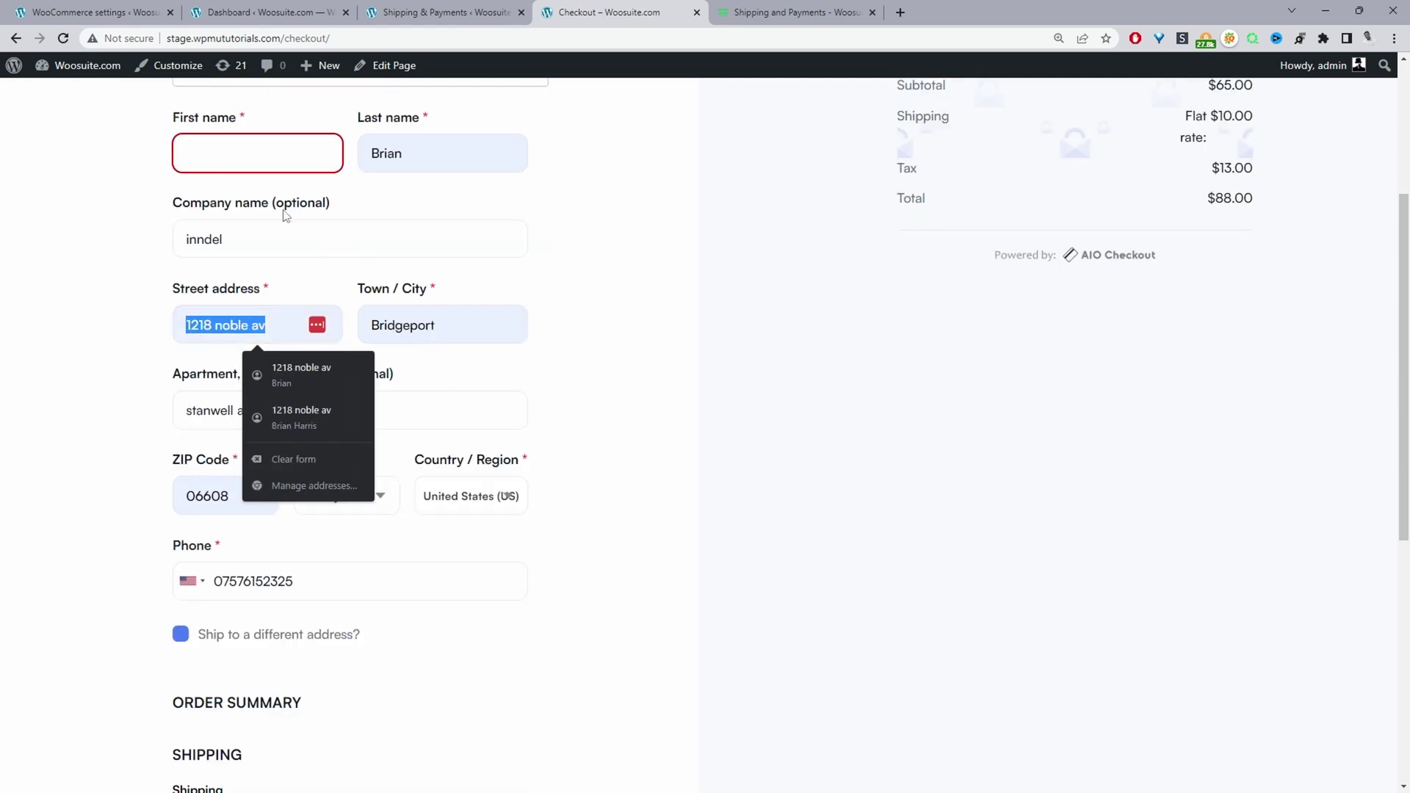
{"action": "key", "text": "BackSpace"}
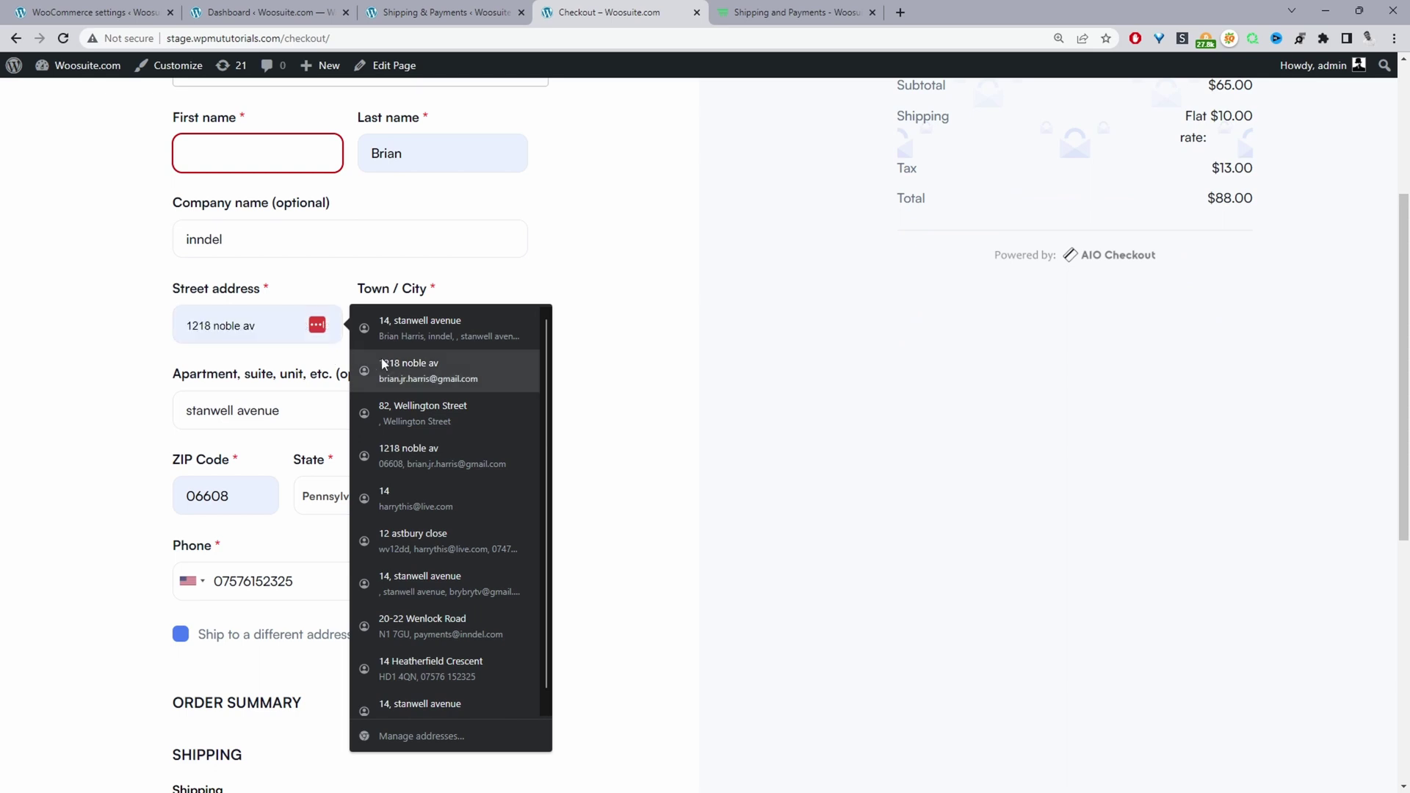
{"action": "left_click", "coordinate": [433, 414]}
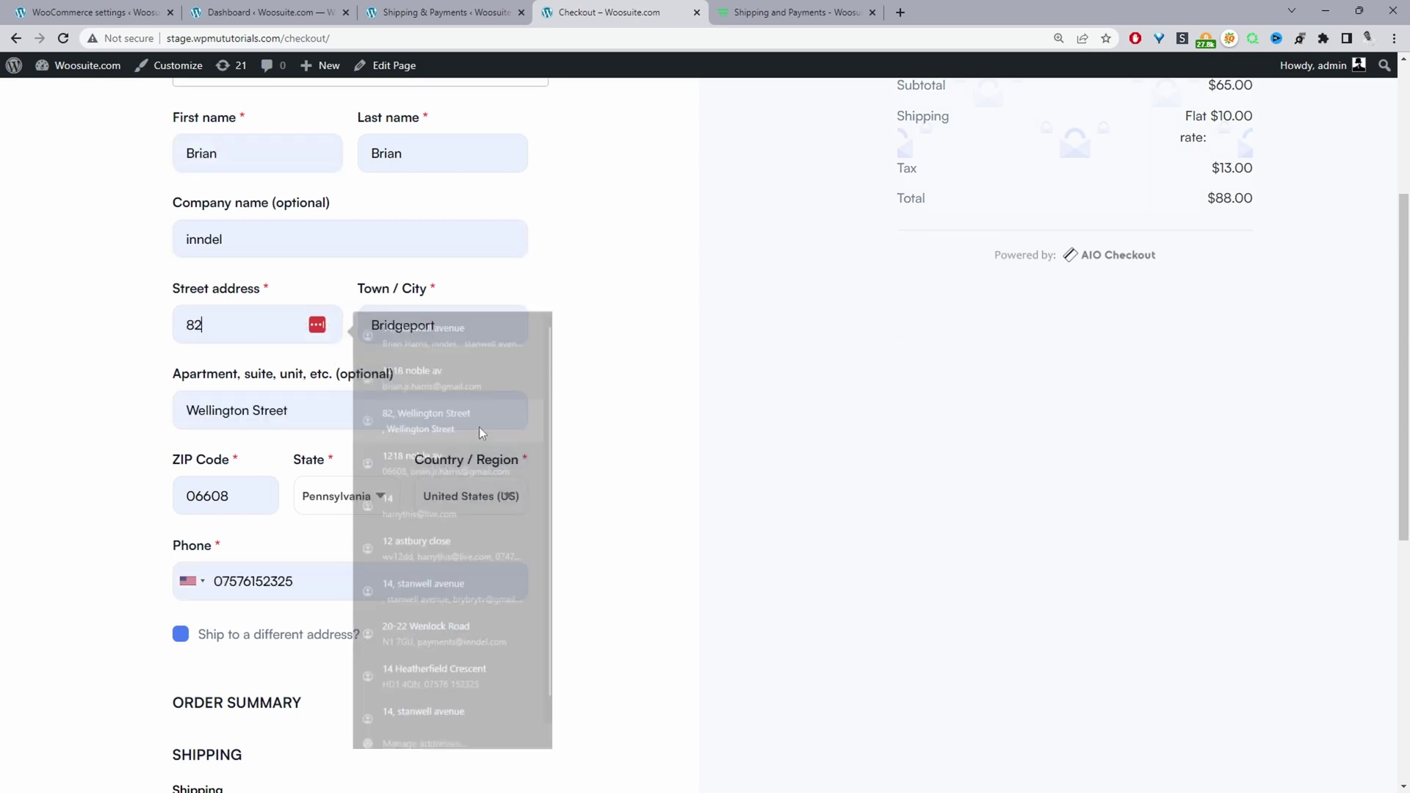
{"action": "scroll", "coordinate": [479, 426], "scroll_direction": "down", "scroll_amount": 6}
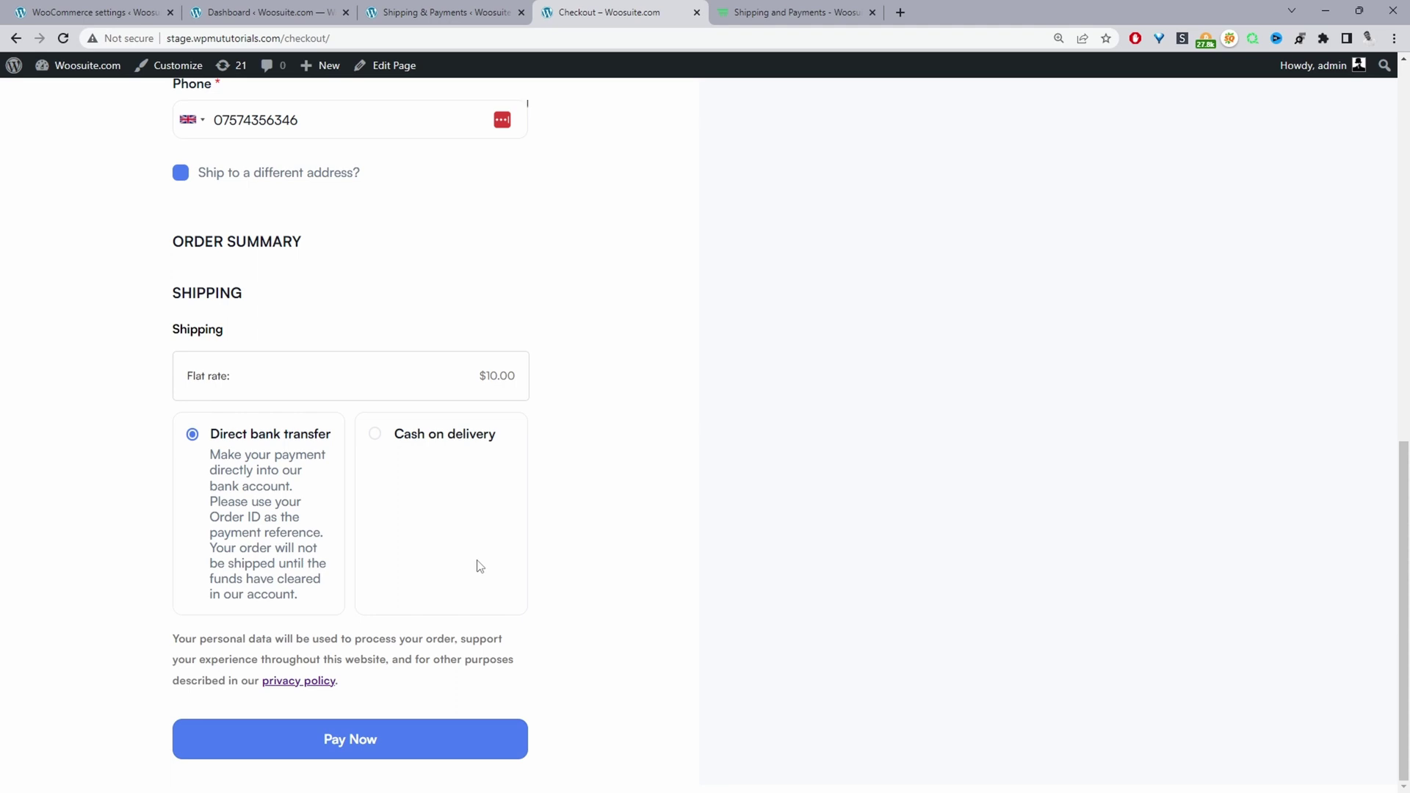
Change rule #1's condition to shipping country is not United Kingdom (UK).
{"action": "left_click", "coordinate": [440, 12]}
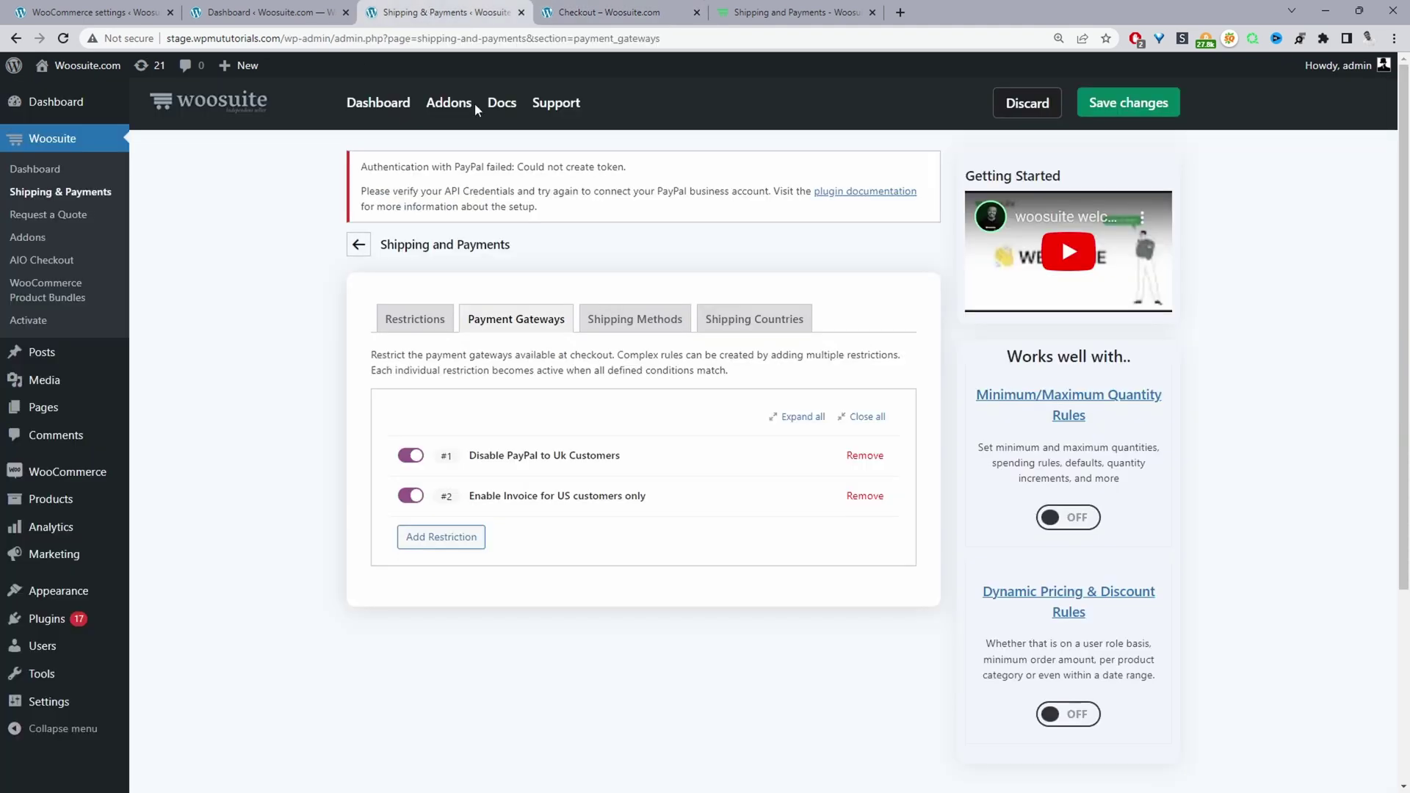
{"action": "left_click", "coordinate": [535, 496]}
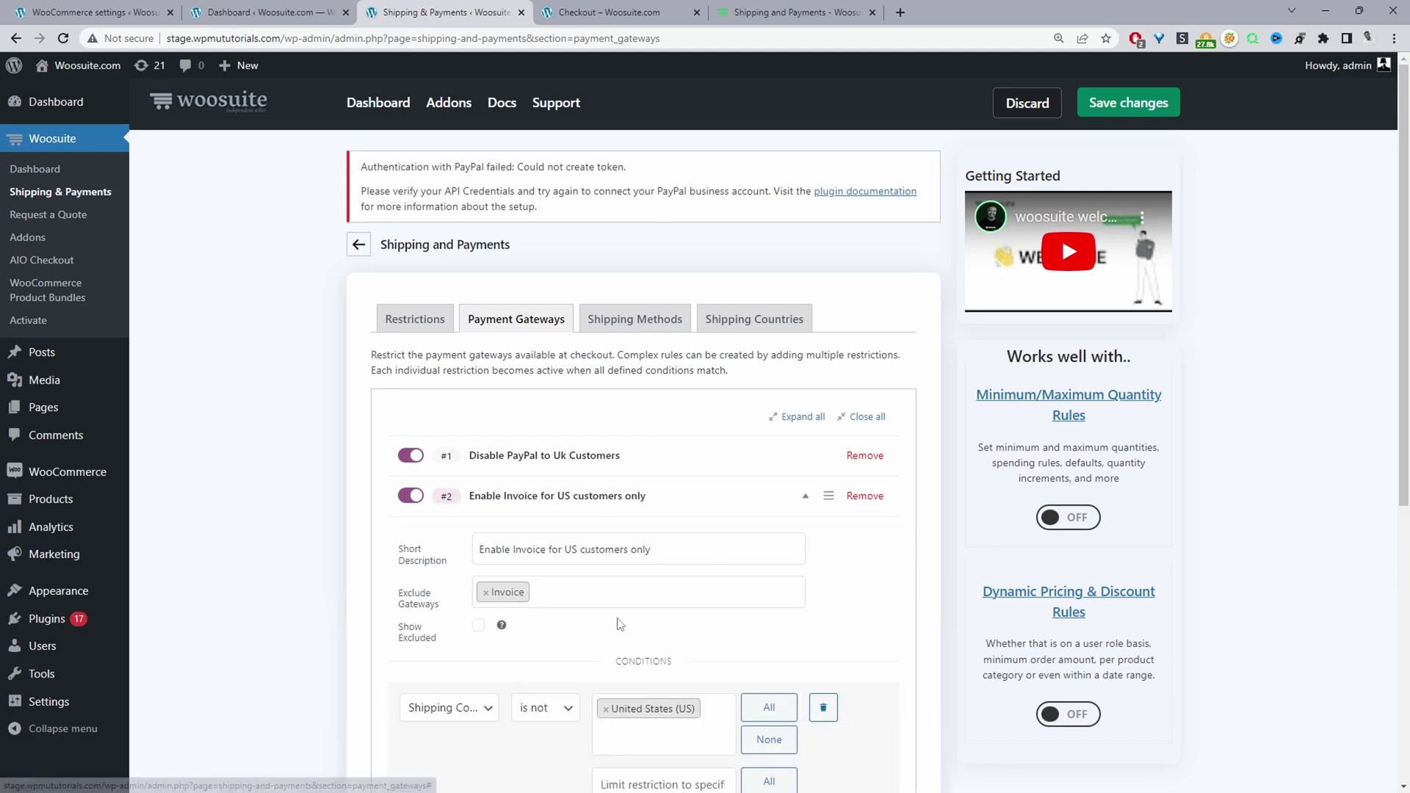
{"action": "scroll", "coordinate": [696, 551], "scroll_direction": "down", "scroll_amount": 3}
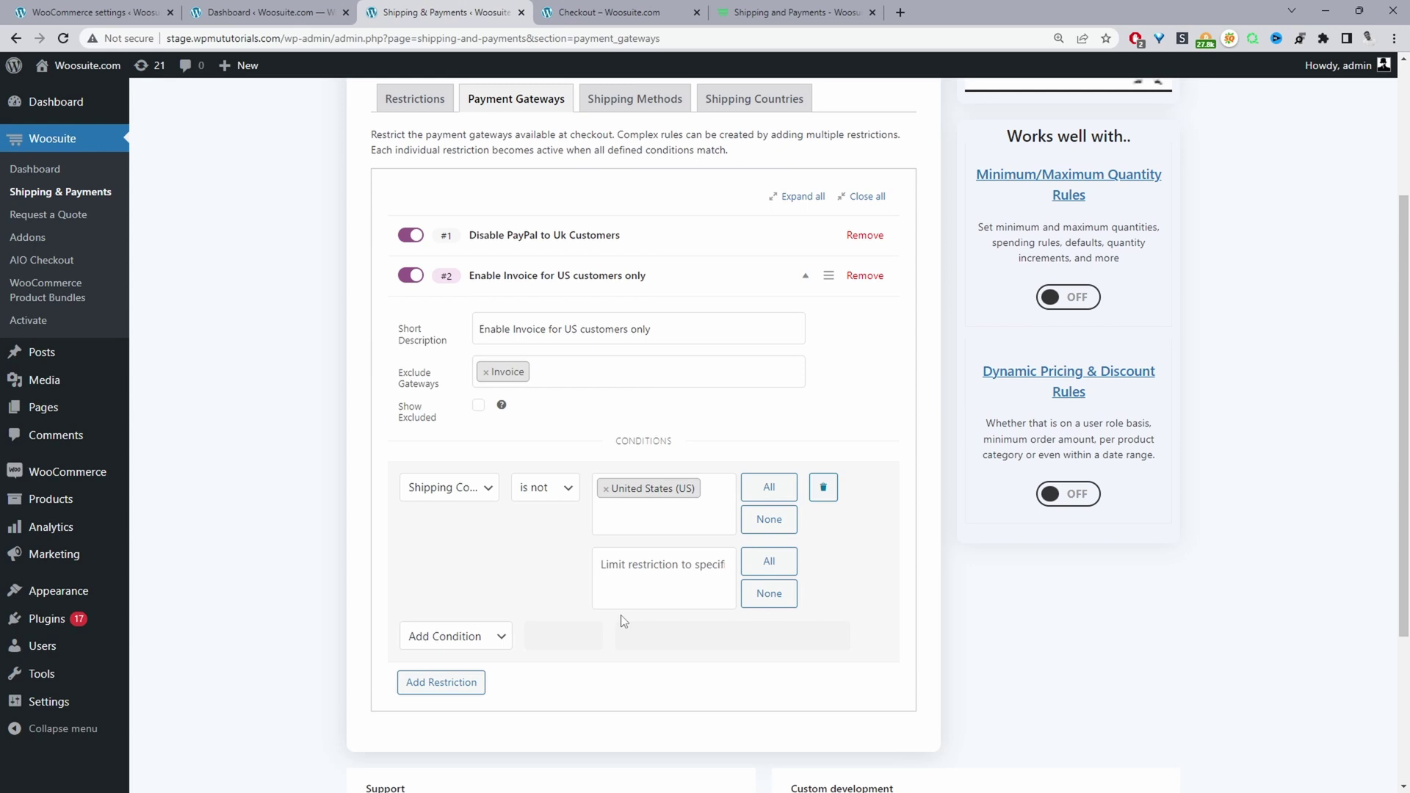
{"action": "left_click", "coordinate": [542, 235]}
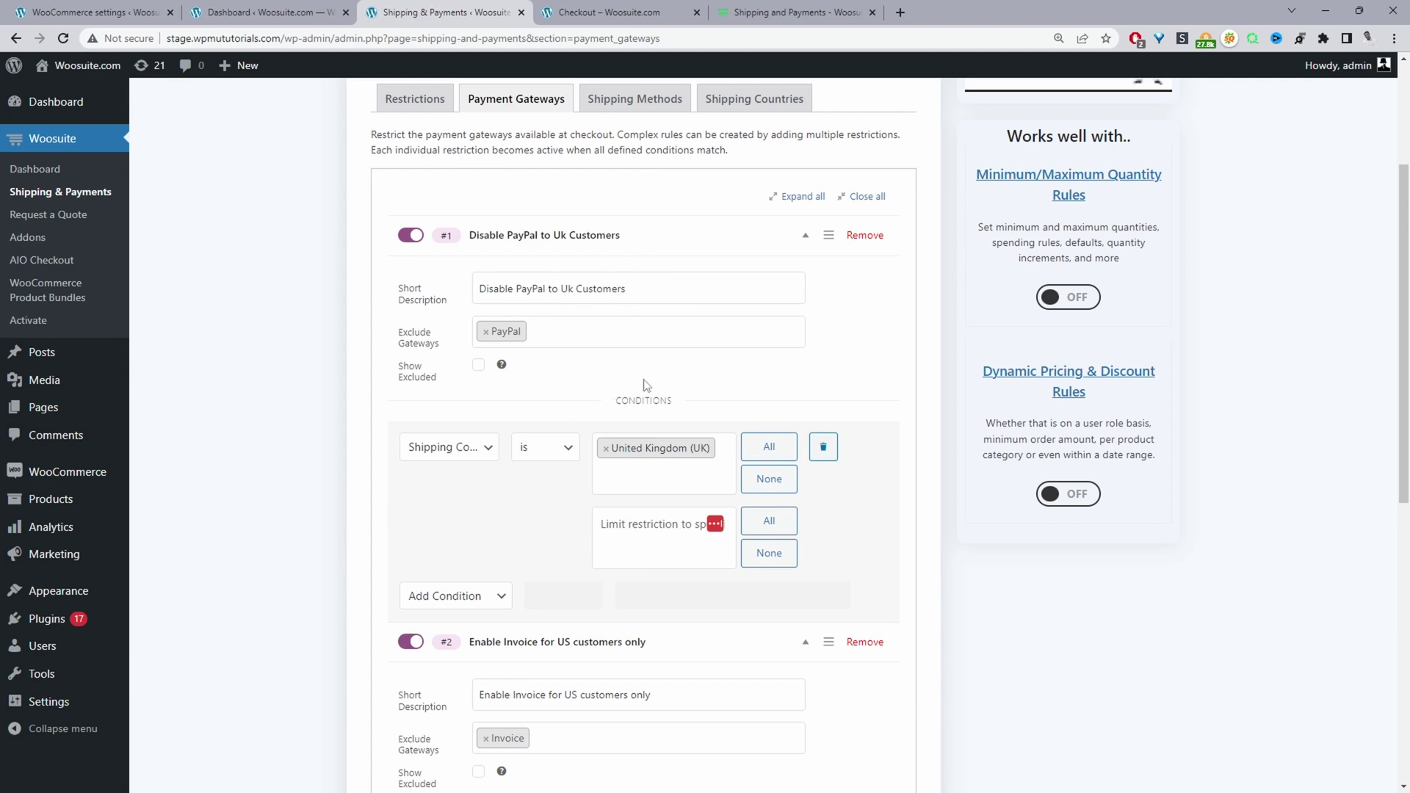
{"action": "left_click", "coordinate": [553, 453]}
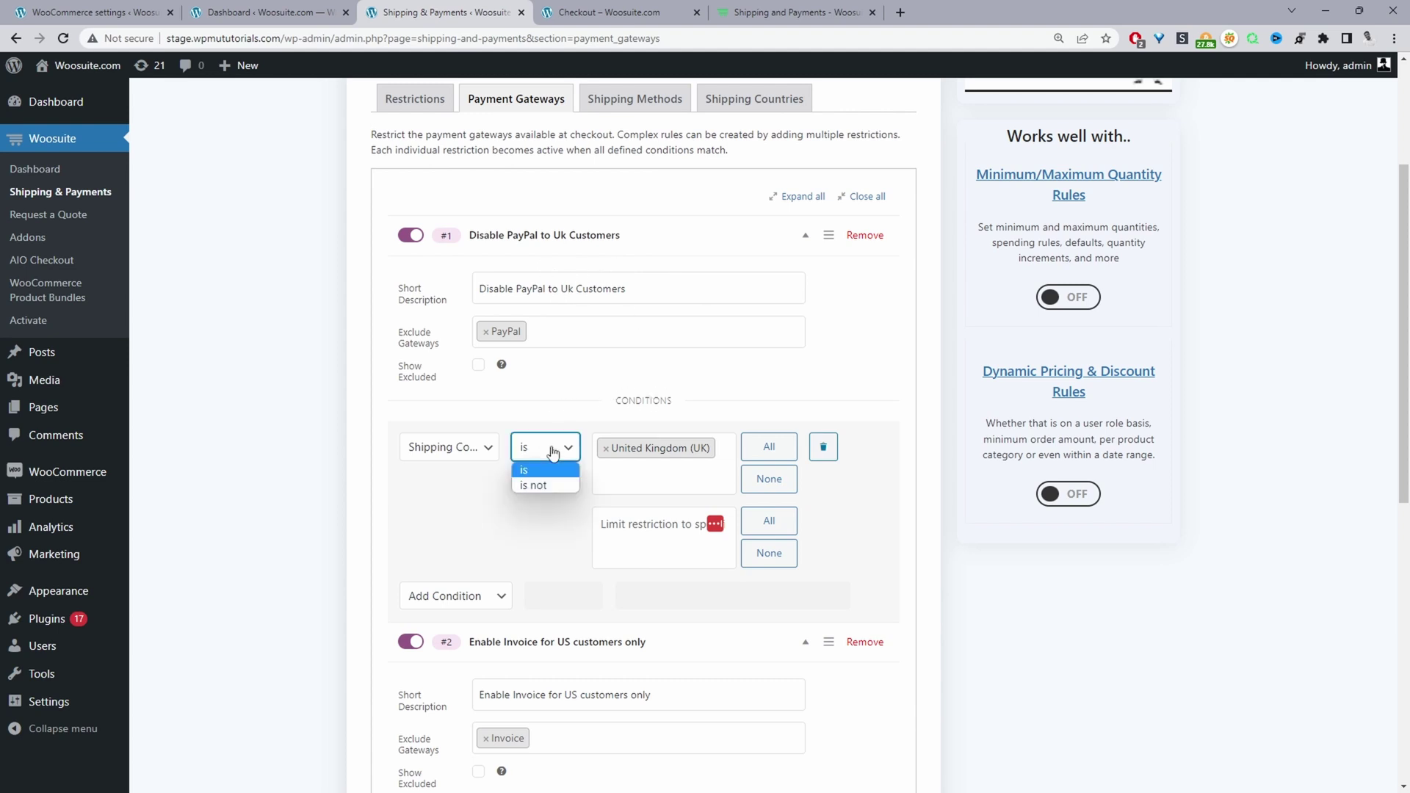
{"action": "left_click", "coordinate": [540, 486]}
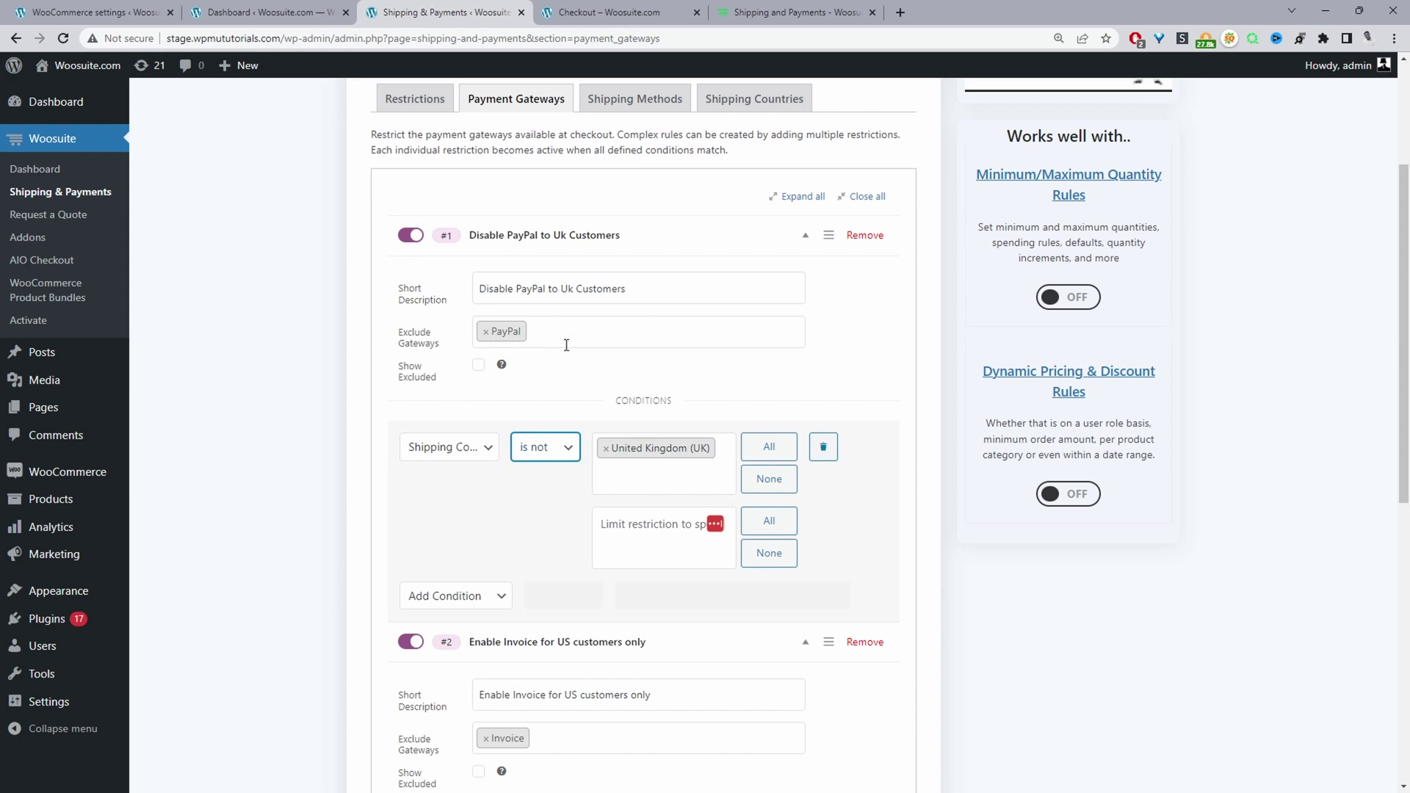
{"action": "key", "text": "ctrl+Tab"}
{"action": "scroll", "coordinate": [632, 566], "scroll_direction": "up", "scroll_amount": 1}
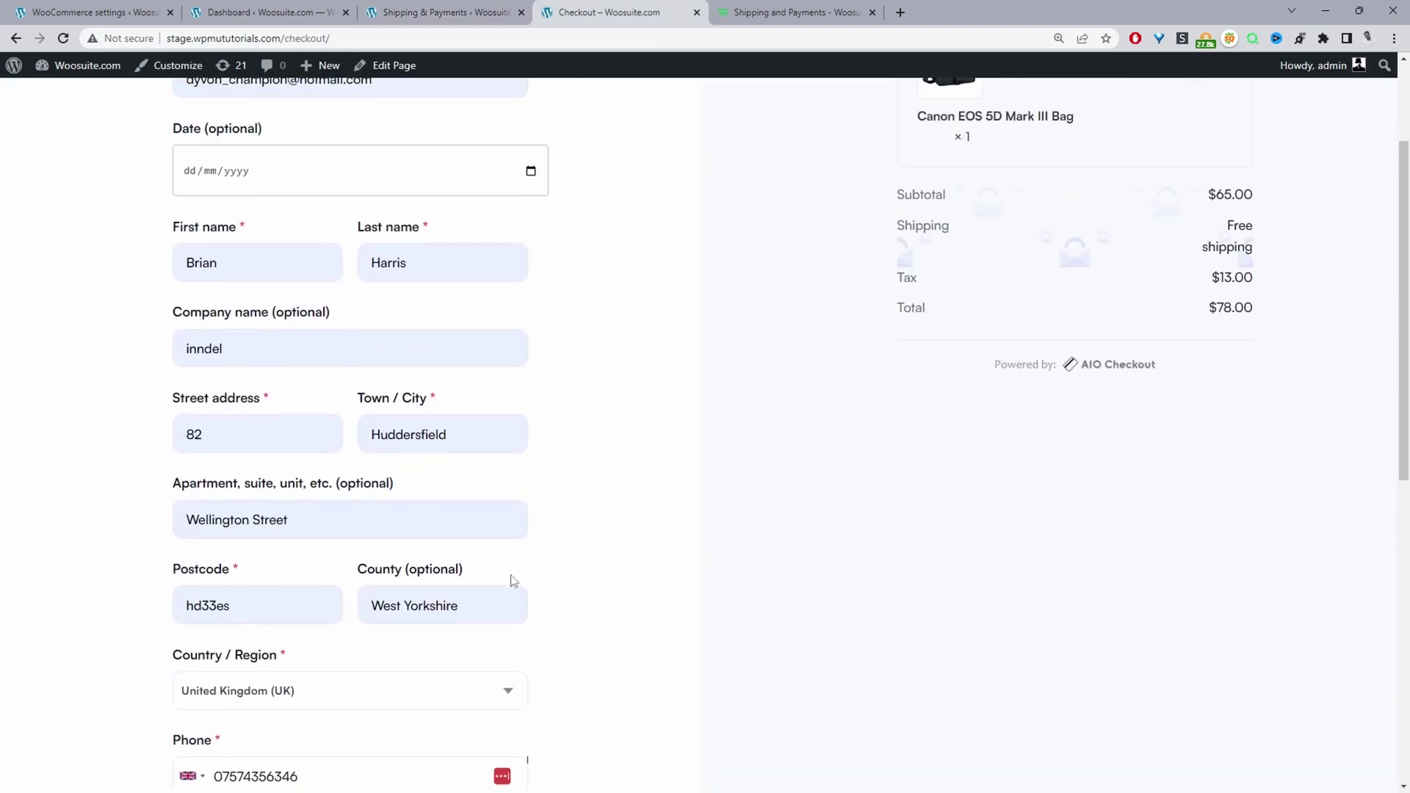
{"action": "scroll", "coordinate": [543, 566], "scroll_direction": "down", "scroll_amount": 2}
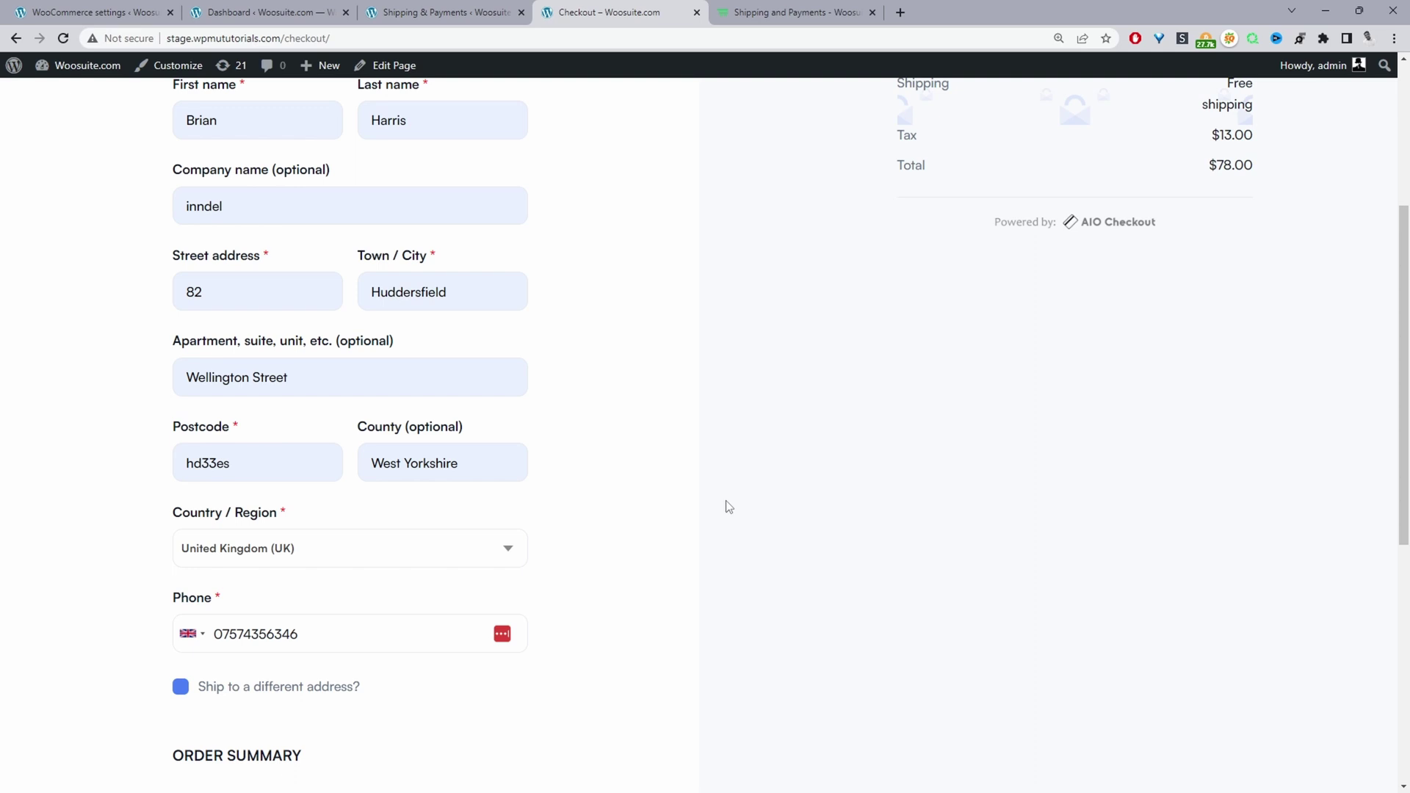
Go to the All-in-One Checkout plugin page from the Plugins list on woosuite.com.
{"action": "left_click", "coordinate": [793, 12]}
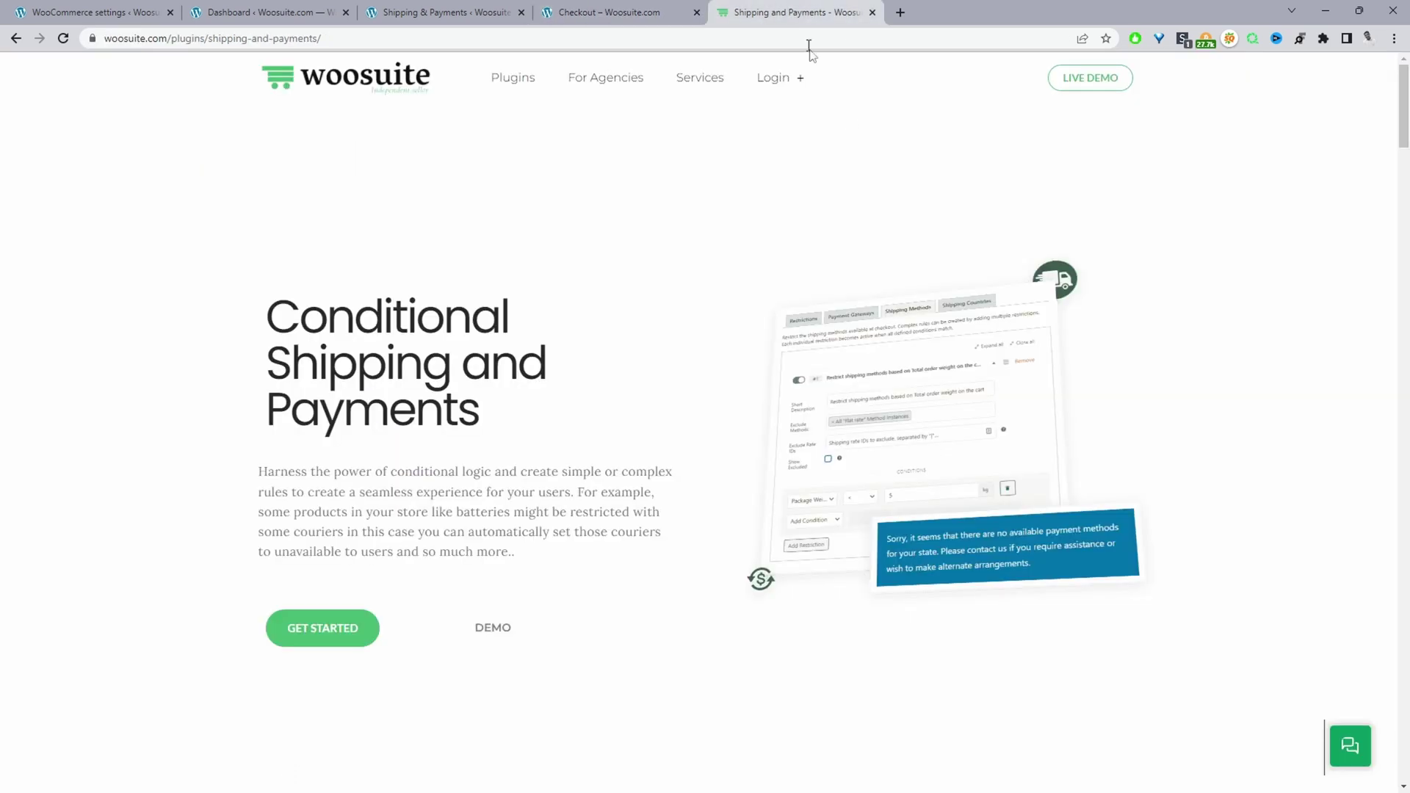
{"action": "left_click", "coordinate": [503, 79]}
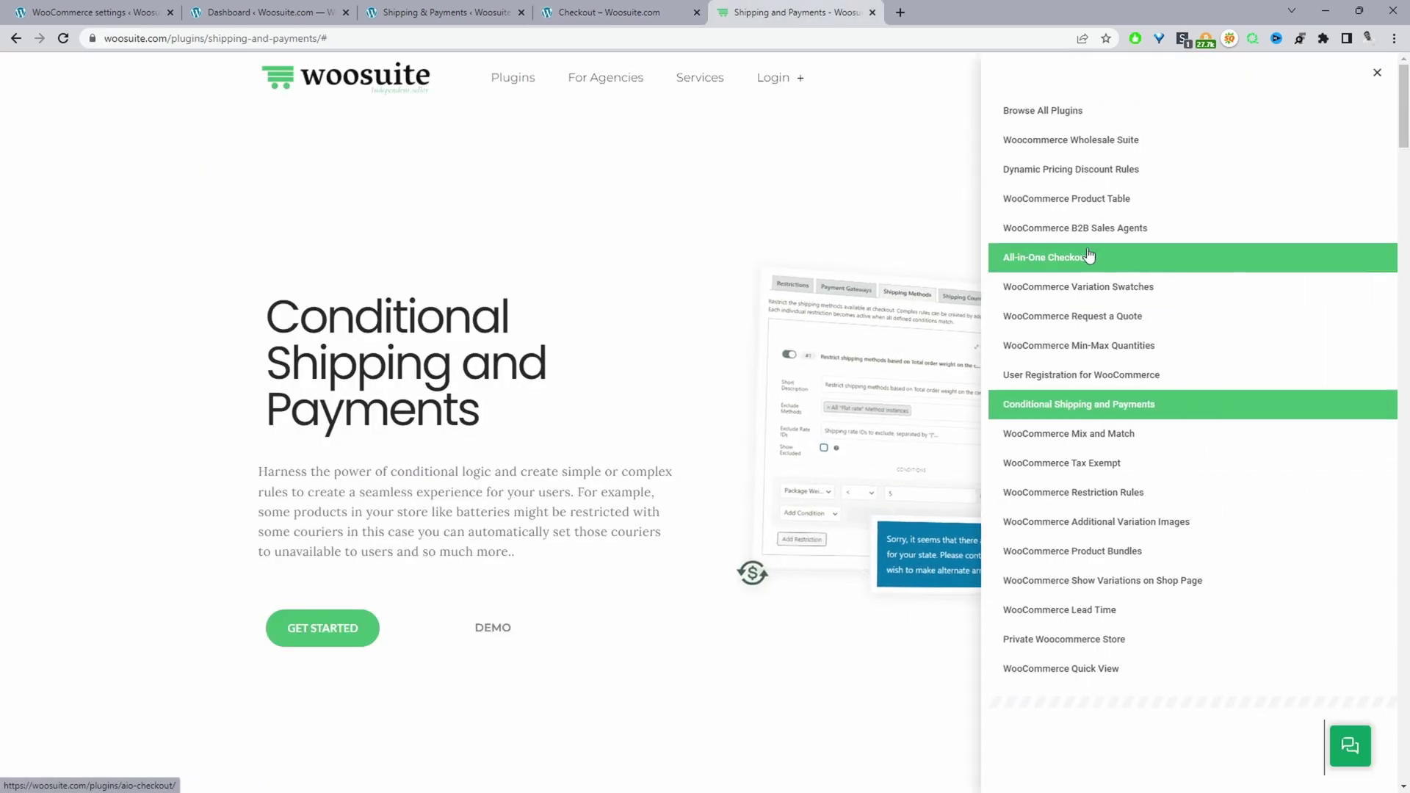
{"action": "left_click", "coordinate": [1047, 263]}
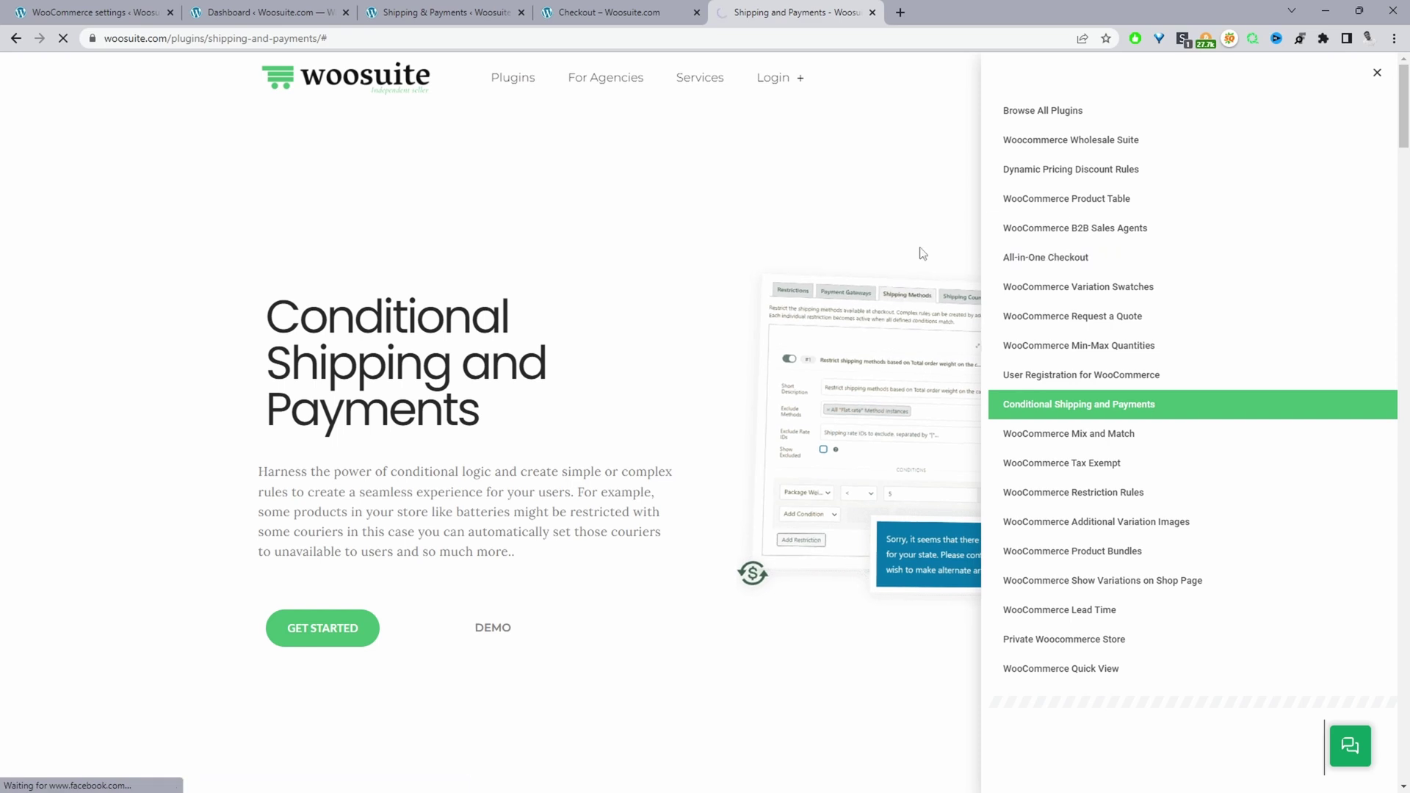